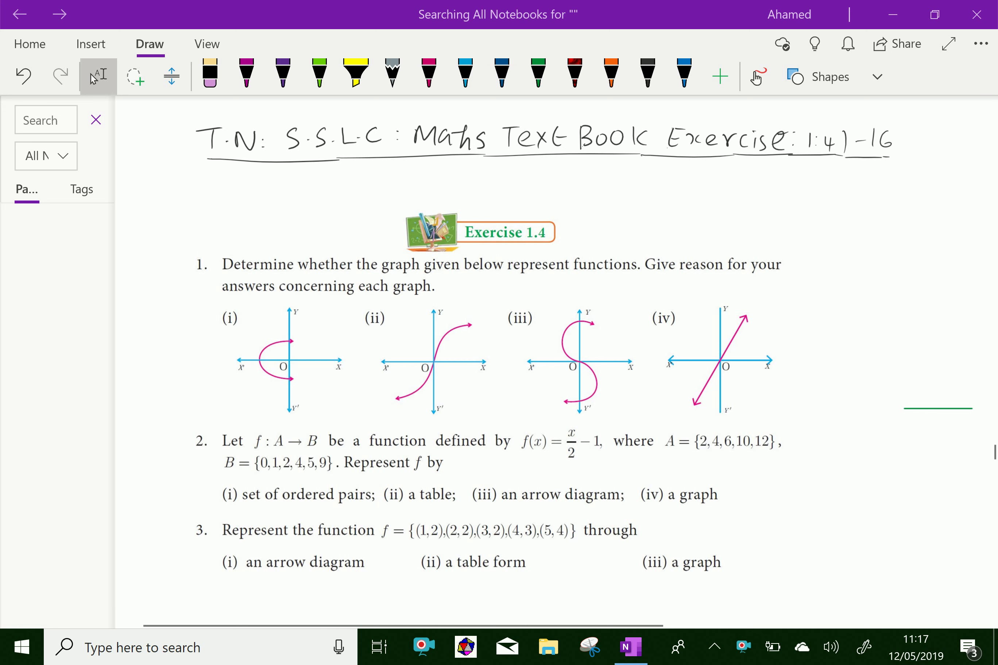
- With the purple pen, tick question 2 and mark question 3's arrow-diagram part
{"action": "scroll", "coordinate": [572, 343], "scroll_direction": "down", "scroll_amount": 6}
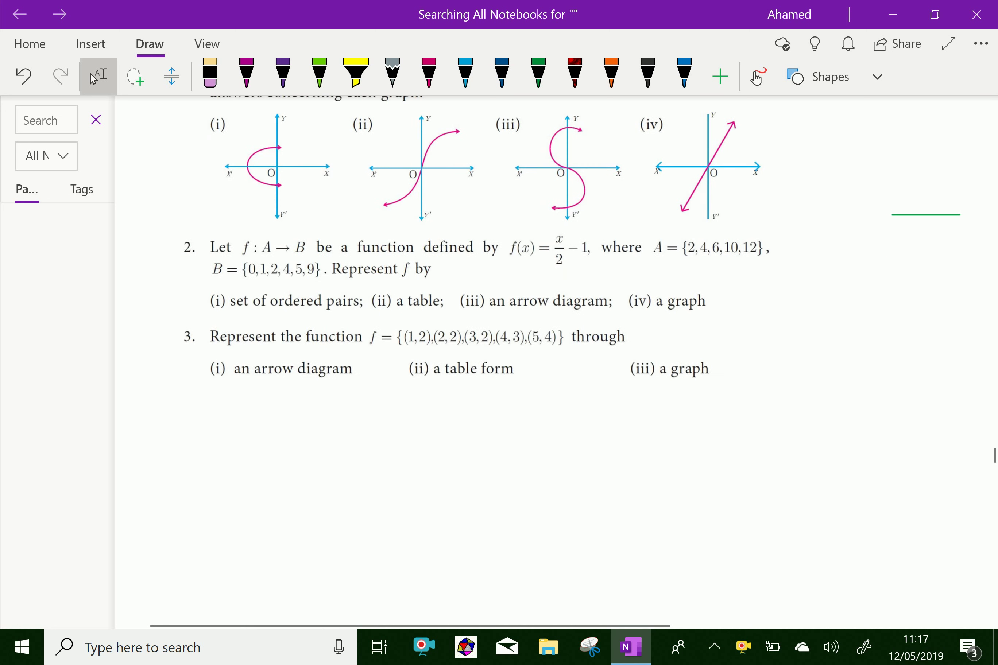
{"action": "left_click", "coordinate": [283, 74]}
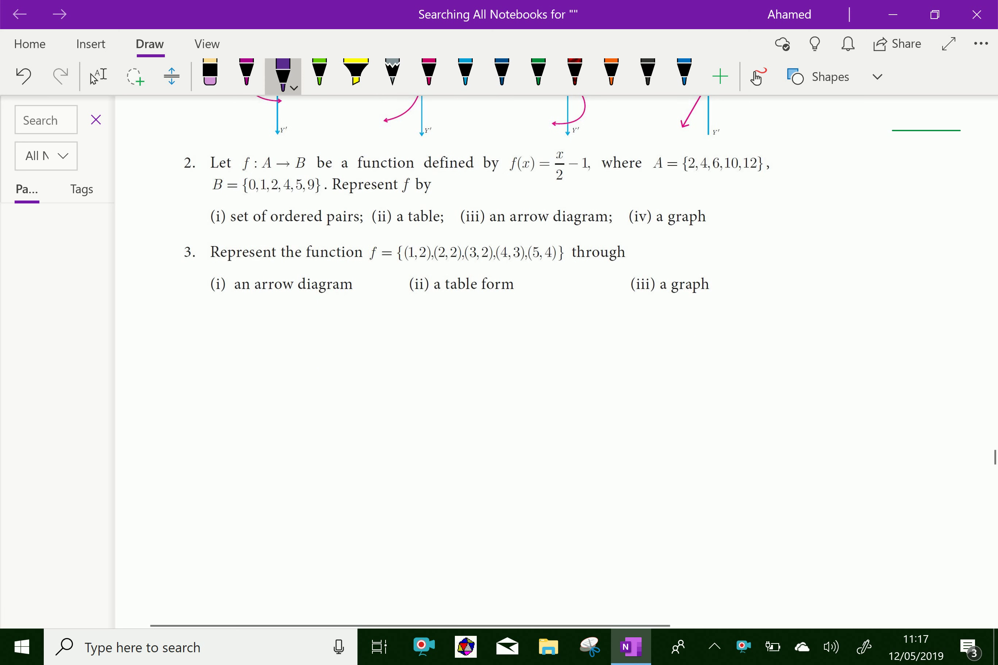
{"action": "left_click_drag", "start_coordinate": [187, 242], "coordinate": [220, 209]}
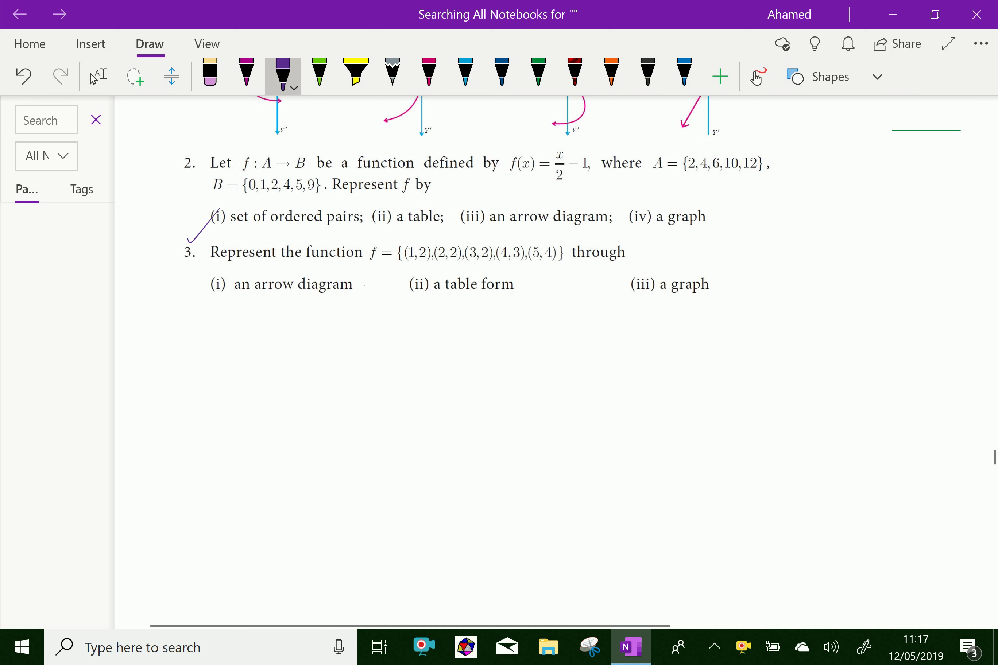
{"action": "left_click_drag", "start_coordinate": [365, 286], "coordinate": [370, 284]}
{"action": "scroll", "coordinate": [558, 369], "scroll_direction": "down", "scroll_amount": 1}
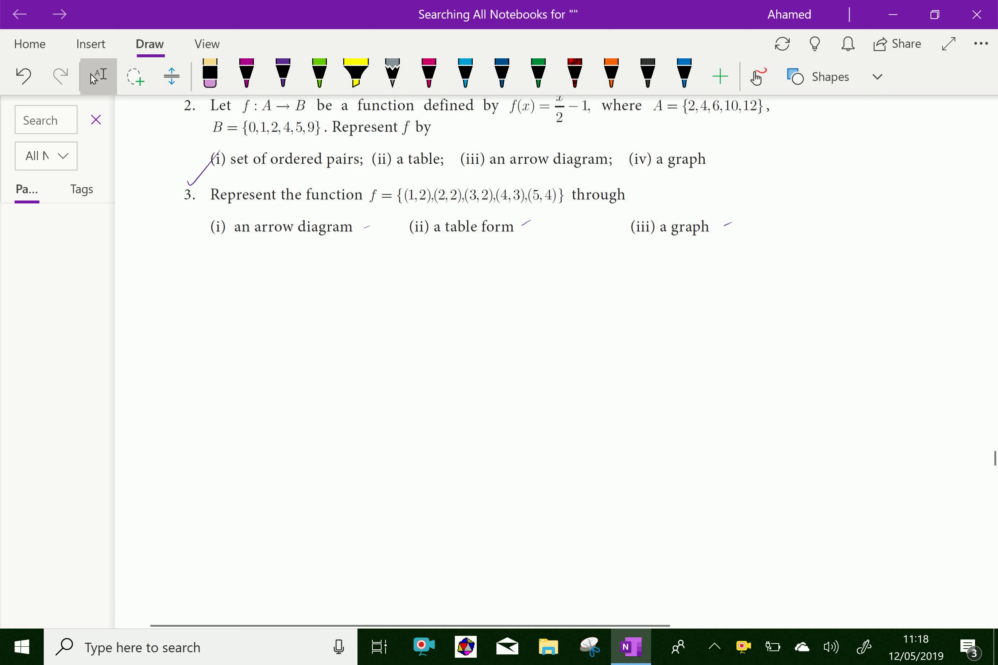
- Write the purple heading '3)(i) An arrow diagram.' with its closing full stop
{"action": "left_click_drag", "start_coordinate": [189, 269], "coordinate": [189, 287]}
{"action": "mouse_move", "coordinate": [199, 267]}
{"action": "left_mouse_down"}
{"action": "mouse_move", "coordinate": [200, 300]}
{"action": "mouse_move", "coordinate": [233, 291]}
{"action": "left_mouse_up"}
{"action": "mouse_move", "coordinate": [220, 276]}
{"action": "left_mouse_down"}
{"action": "mouse_move", "coordinate": [217, 293]}
{"action": "mouse_move", "coordinate": [354, 294]}
{"action": "mouse_move", "coordinate": [434, 269]}
{"action": "mouse_move", "coordinate": [491, 282]}
{"action": "mouse_move", "coordinate": [490, 305]}
{"action": "mouse_move", "coordinate": [523, 287]}
{"action": "mouse_move", "coordinate": [564, 300]}
{"action": "left_mouse_up"}
{"action": "left_click", "coordinate": [570, 302]}
{"action": "scroll", "coordinate": [472, 343], "scroll_direction": "down", "scroll_amount": 3}
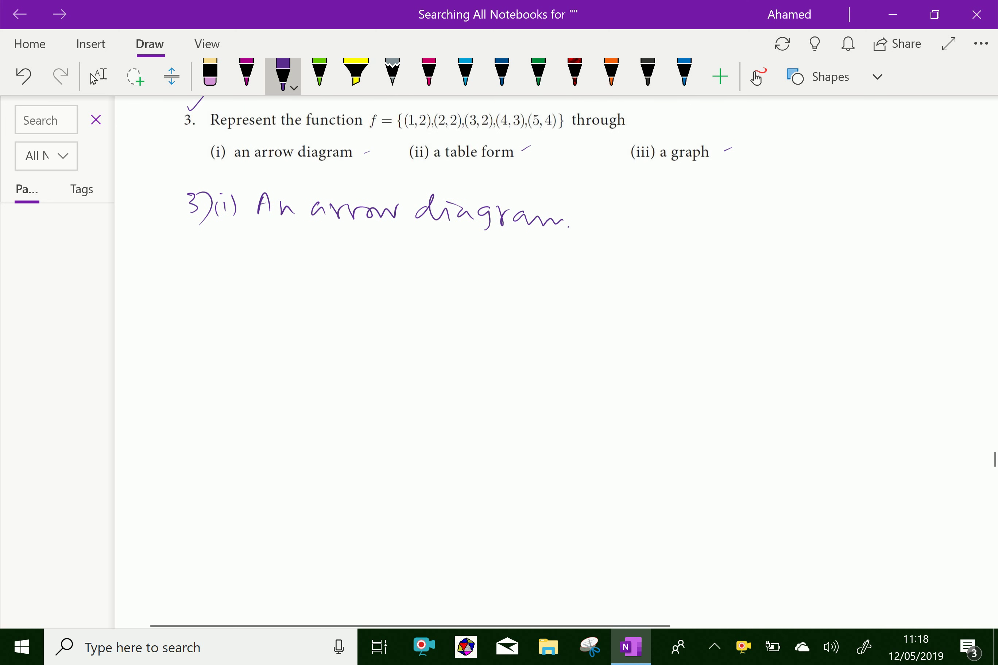
- Draw two tall purple ovals and write 1 to 5 down the left one
{"action": "mouse_move", "coordinate": [247, 265]}
{"action": "left_mouse_down"}
{"action": "mouse_move", "coordinate": [227, 477]}
{"action": "mouse_move", "coordinate": [276, 444]}
{"action": "mouse_move", "coordinate": [299, 296]}
{"action": "mouse_move", "coordinate": [254, 269]}
{"action": "left_mouse_up"}
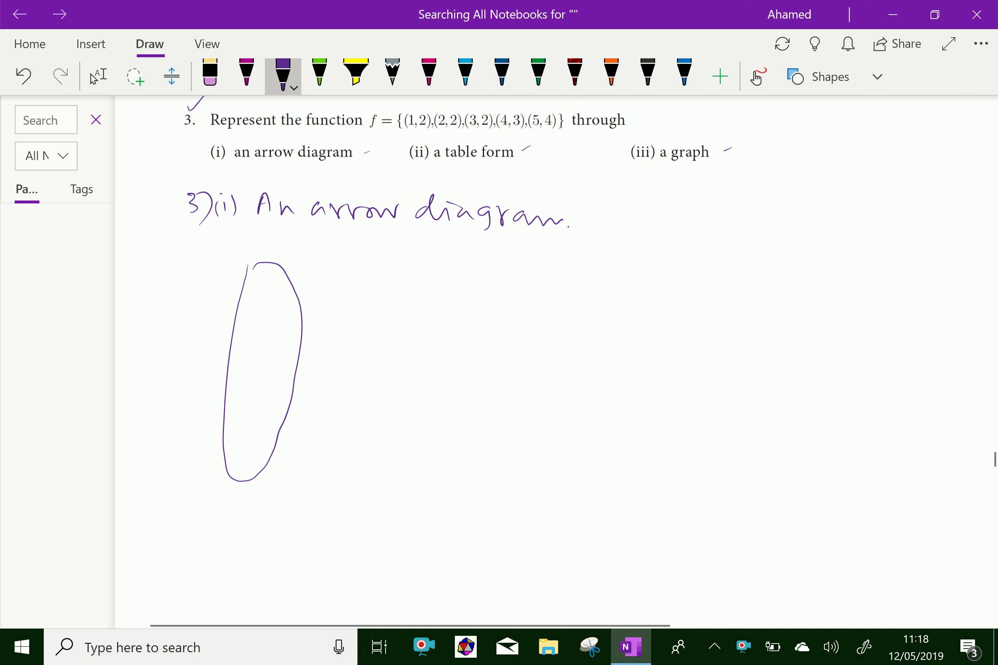
{"action": "mouse_move", "coordinate": [439, 261]}
{"action": "left_mouse_down"}
{"action": "mouse_move", "coordinate": [411, 410]}
{"action": "mouse_move", "coordinate": [458, 439]}
{"action": "mouse_move", "coordinate": [481, 305]}
{"action": "mouse_move", "coordinate": [441, 260]}
{"action": "left_mouse_up"}
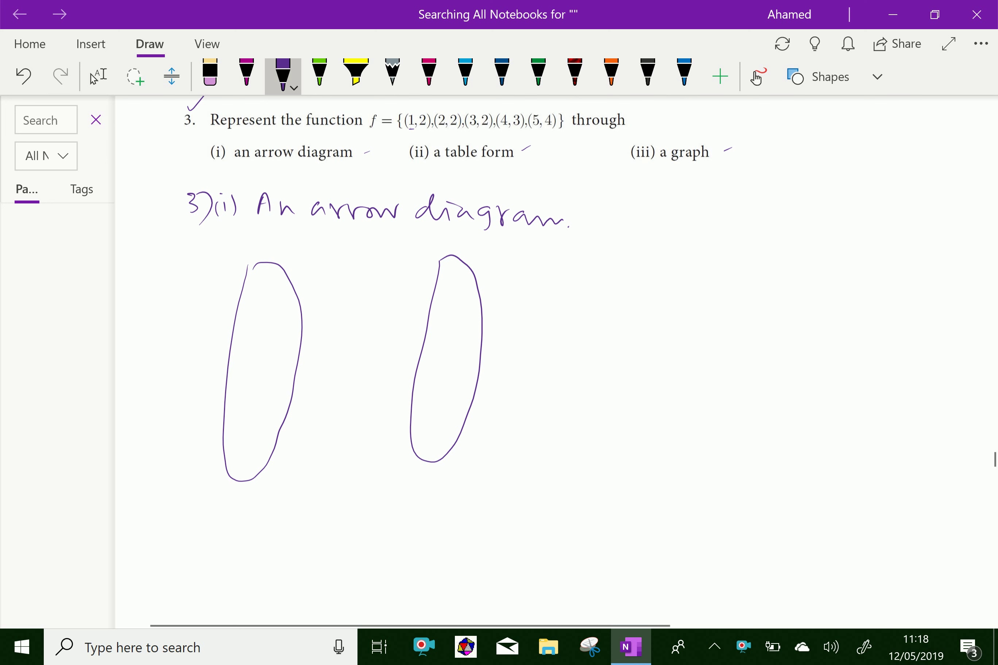
{"action": "left_click_drag", "start_coordinate": [265, 281], "coordinate": [257, 367]}
{"action": "mouse_move", "coordinate": [257, 390]}
{"action": "left_mouse_down"}
{"action": "mouse_move", "coordinate": [253, 403]}
{"action": "mouse_move", "coordinate": [263, 400]}
{"action": "left_mouse_up"}
{"action": "left_click_drag", "start_coordinate": [258, 396], "coordinate": [249, 455]}
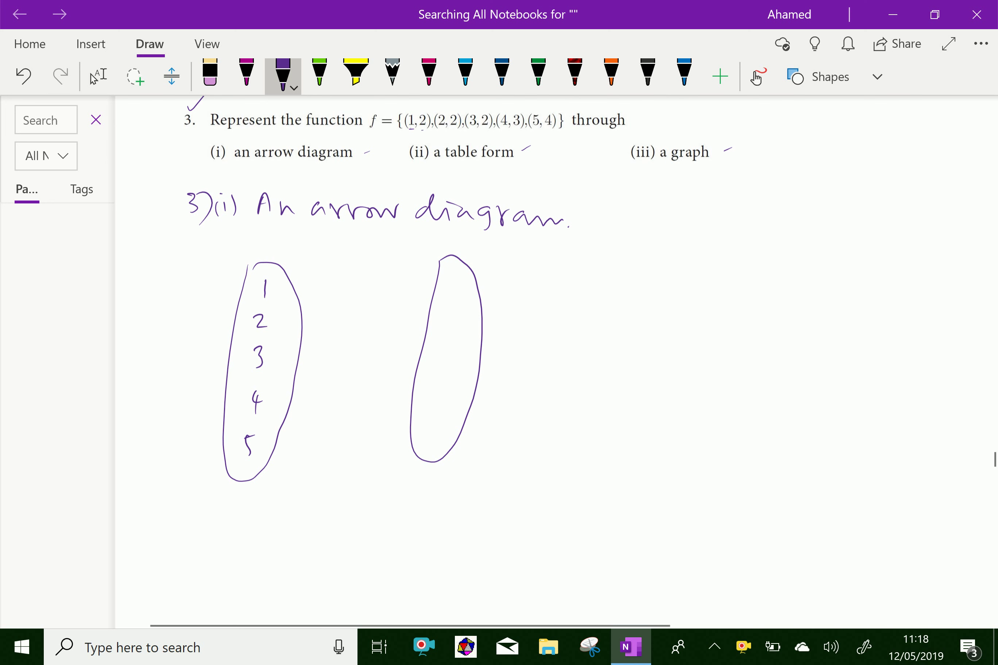
- Write 2, 3 and 4 down the right oval
{"action": "left_click_drag", "start_coordinate": [448, 277], "coordinate": [462, 285]}
{"action": "left_click_drag", "start_coordinate": [445, 338], "coordinate": [451, 358]}
{"action": "left_click_drag", "start_coordinate": [444, 401], "coordinate": [454, 413]}
{"action": "left_click_drag", "start_coordinate": [450, 408], "coordinate": [447, 428]}
- Select the green pen and draw arrows mapping 1 and 2 to 2
{"action": "left_click", "coordinate": [539, 74]}
{"action": "left_click", "coordinate": [538, 74]}
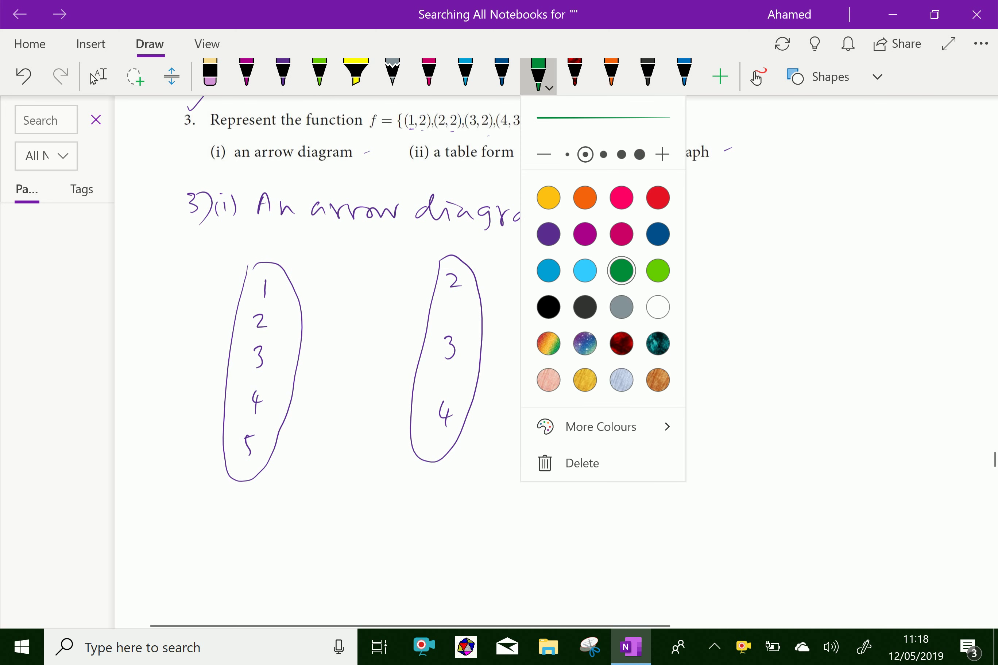
{"action": "key", "text": "Escape"}
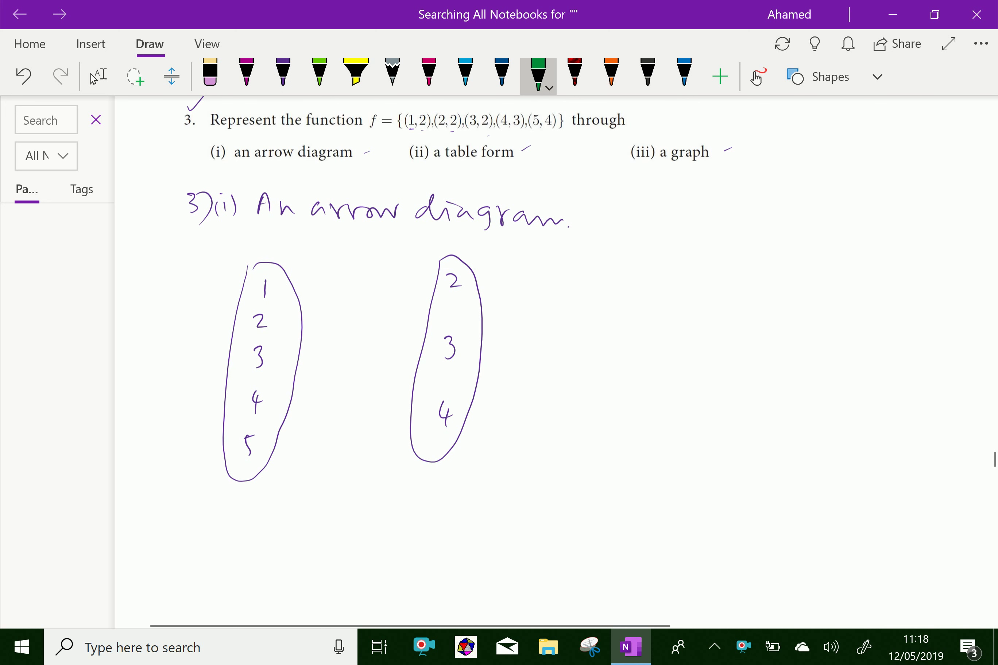
{"action": "mouse_move", "coordinate": [291, 295]}
{"action": "left_mouse_down"}
{"action": "mouse_move", "coordinate": [436, 283]}
{"action": "mouse_move", "coordinate": [429, 294]}
{"action": "left_mouse_up"}
{"action": "left_click_drag", "start_coordinate": [296, 328], "coordinate": [431, 295]}
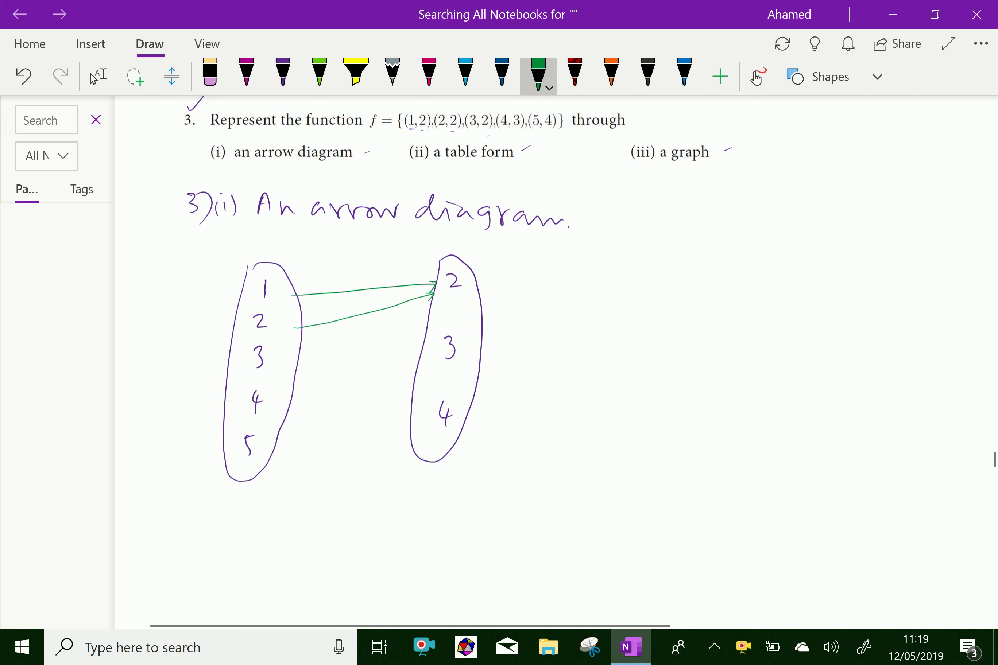
- Add green arrows mapping 3 to 2, 4 to 3 and 5 to 4
{"action": "left_click_drag", "start_coordinate": [289, 359], "coordinate": [428, 304]}
{"action": "left_click_drag", "start_coordinate": [281, 400], "coordinate": [419, 359]}
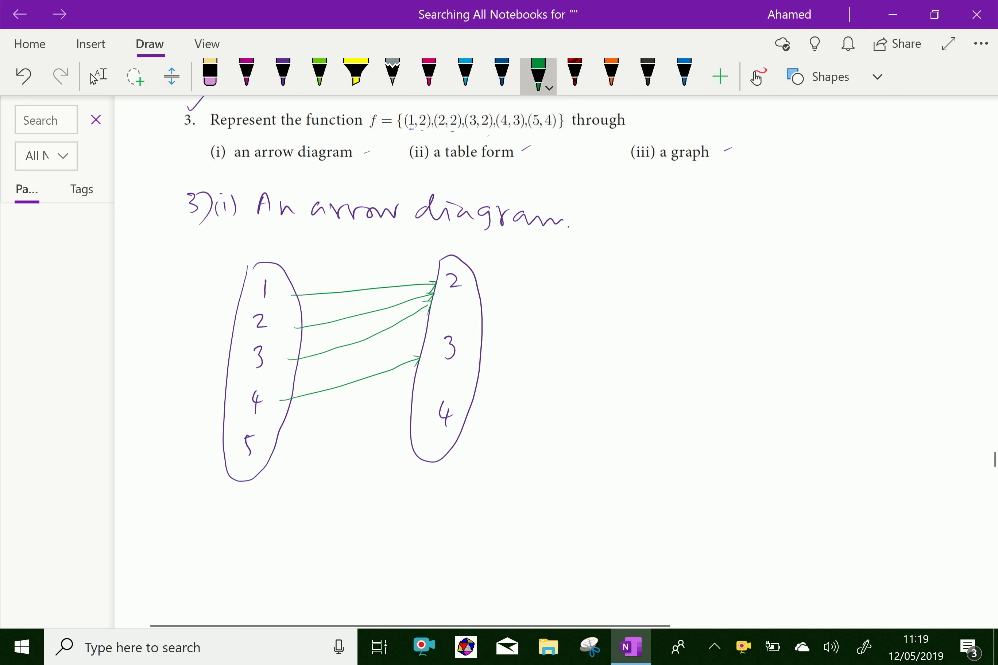
{"action": "mouse_move", "coordinate": [276, 441]}
{"action": "left_mouse_down"}
{"action": "mouse_move", "coordinate": [404, 415]}
{"action": "mouse_move", "coordinate": [368, 431]}
{"action": "left_mouse_up"}
- Below the diagram, write and underline the green heading '(ii) Table:'
{"action": "scroll", "coordinate": [352, 301], "scroll_direction": "down", "scroll_amount": 5}
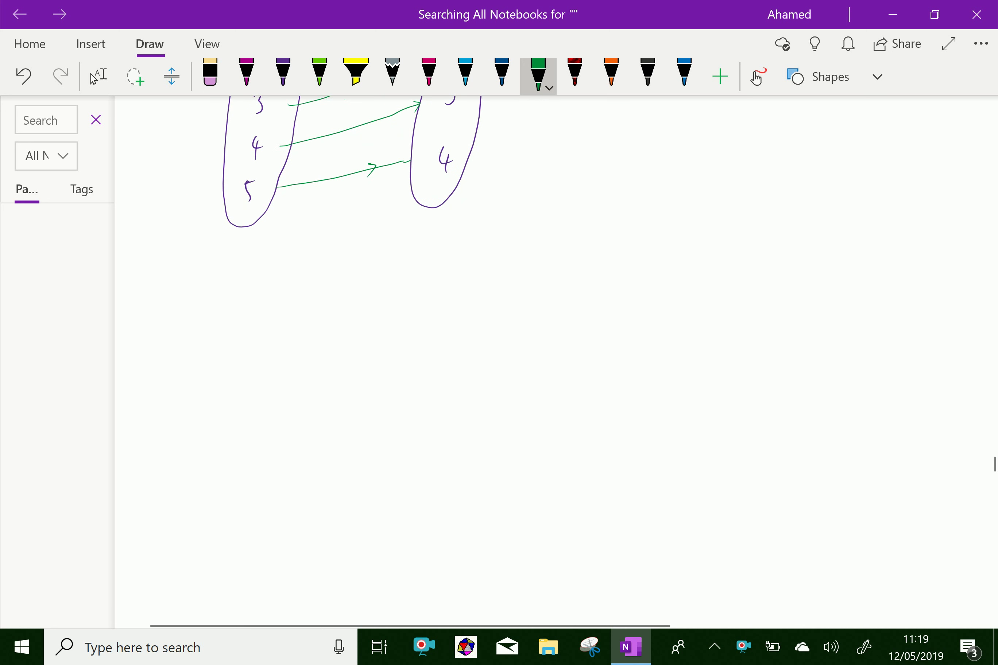
{"action": "left_click", "coordinate": [96, 78]}
{"action": "left_click", "coordinate": [538, 75]}
{"action": "left_click_drag", "start_coordinate": [218, 285], "coordinate": [215, 308]}
{"action": "left_click_drag", "start_coordinate": [206, 284], "coordinate": [230, 277]}
{"action": "left_click_drag", "start_coordinate": [165, 296], "coordinate": [165, 309]}
{"action": "mouse_move", "coordinate": [169, 296]}
{"action": "left_mouse_down"}
{"action": "mouse_move", "coordinate": [177, 316]}
{"action": "mouse_move", "coordinate": [152, 321]}
{"action": "left_mouse_up"}
{"action": "left_click_drag", "start_coordinate": [236, 299], "coordinate": [235, 309]}
{"action": "left_click_drag", "start_coordinate": [246, 288], "coordinate": [253, 301]}
{"action": "mouse_move", "coordinate": [262, 283]}
{"action": "left_mouse_down"}
{"action": "mouse_move", "coordinate": [260, 292]}
{"action": "mouse_move", "coordinate": [287, 306]}
{"action": "left_mouse_up"}
{"action": "left_click", "coordinate": [300, 294]}
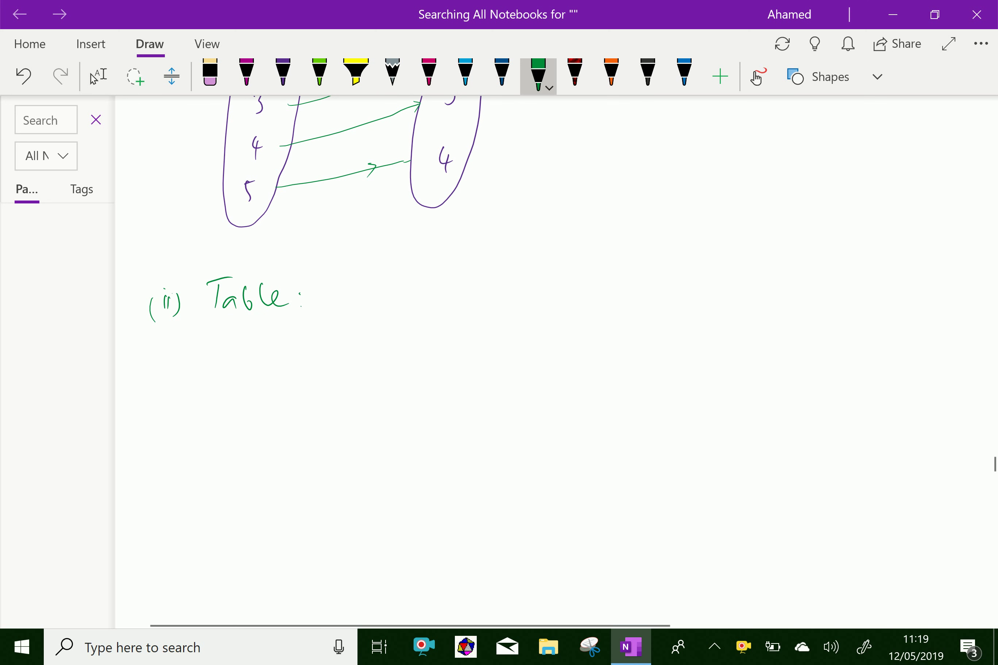
{"action": "left_click_drag", "start_coordinate": [220, 319], "coordinate": [282, 315]}
- Draw a two-row table grid with a separate label column
{"action": "scroll", "coordinate": [343, 300], "scroll_direction": "down", "scroll_amount": 3}
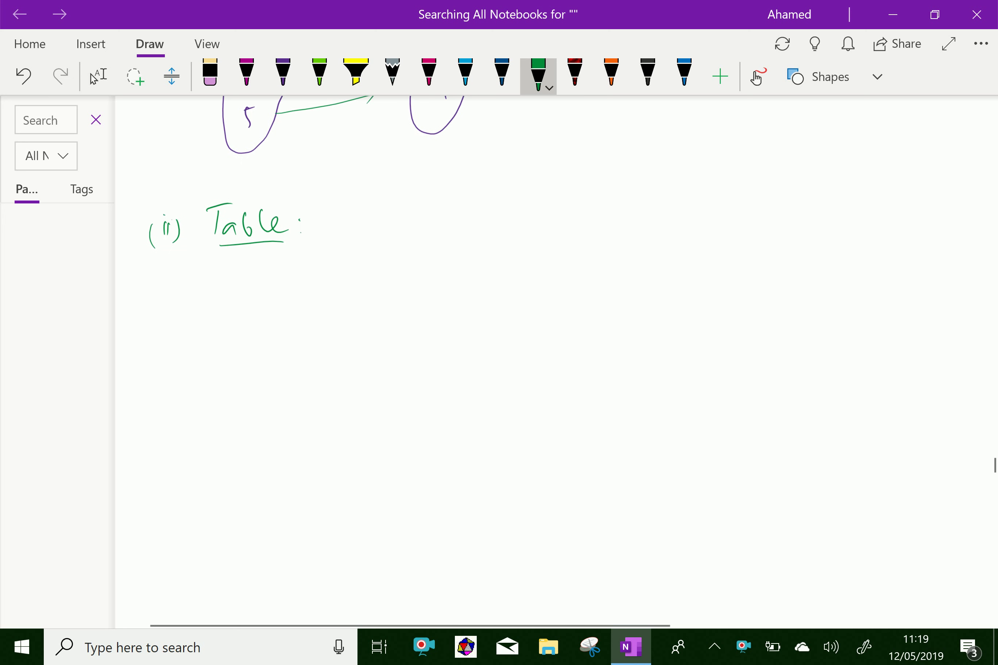
{"action": "left_click_drag", "start_coordinate": [231, 248], "coordinate": [222, 318]}
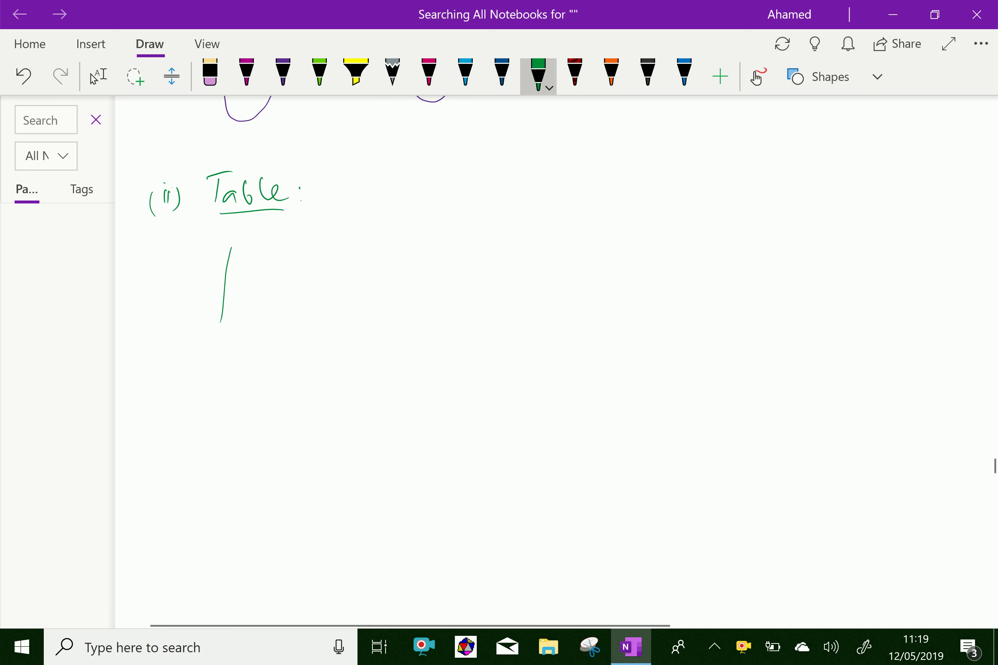
{"action": "left_click_drag", "start_coordinate": [231, 248], "coordinate": [557, 232]}
{"action": "left_click_drag", "start_coordinate": [225, 285], "coordinate": [553, 263]}
{"action": "left_click_drag", "start_coordinate": [223, 322], "coordinate": [526, 310]}
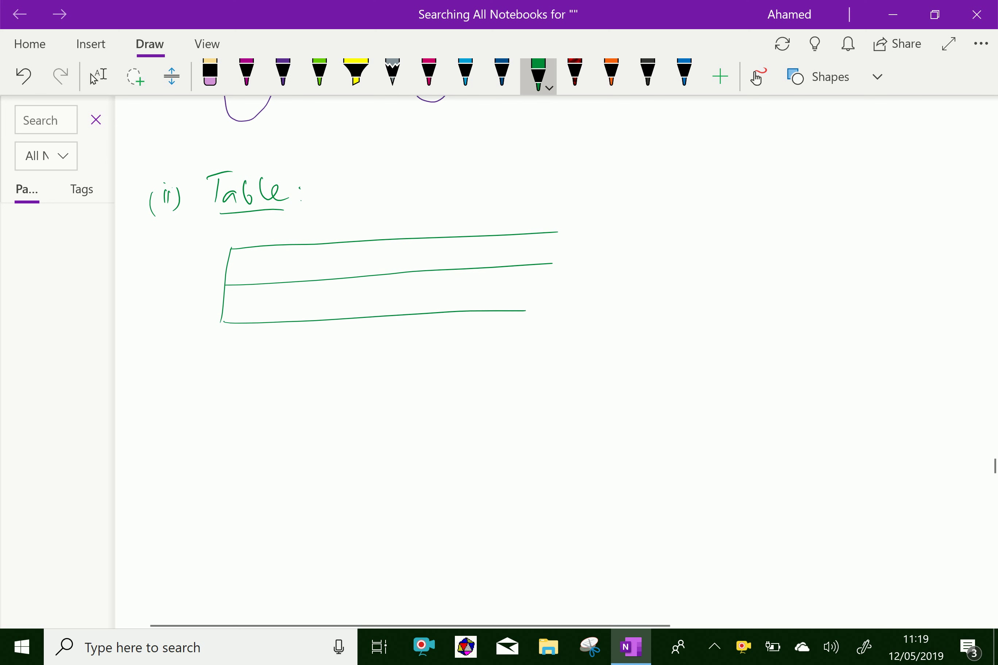
{"action": "left_click_drag", "start_coordinate": [287, 248], "coordinate": [282, 323]}
- Label the table's top row x and bottom row f(x)
{"action": "left_click_drag", "start_coordinate": [245, 263], "coordinate": [248, 274]}
{"action": "left_click_drag", "start_coordinate": [258, 263], "coordinate": [232, 322]}
{"action": "left_click_drag", "start_coordinate": [230, 307], "coordinate": [247, 310]}
{"action": "left_click_drag", "start_coordinate": [253, 302], "coordinate": [262, 325]}
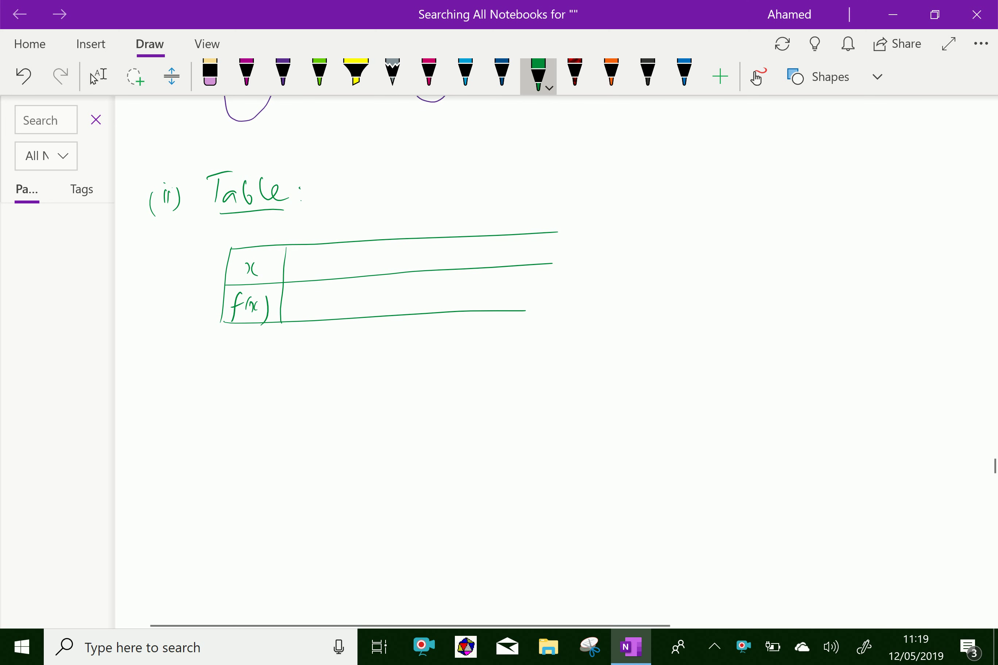
- Draw the column dividers and write x values 1, 2, 3, 4, 5
{"action": "left_click_drag", "start_coordinate": [301, 260], "coordinate": [330, 332]}
{"action": "mouse_move", "coordinate": [344, 260]}
{"action": "left_mouse_down"}
{"action": "mouse_move", "coordinate": [376, 311]}
{"action": "mouse_move", "coordinate": [373, 325]}
{"action": "left_mouse_up"}
{"action": "left_click_drag", "start_coordinate": [393, 253], "coordinate": [424, 317]}
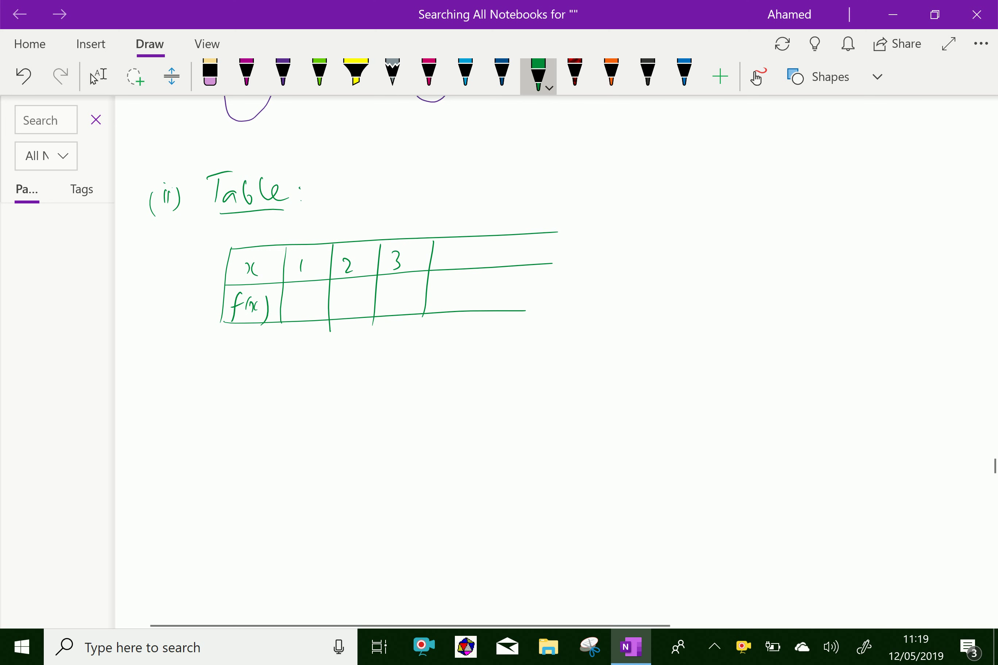
{"action": "left_click_drag", "start_coordinate": [461, 247], "coordinate": [491, 307]}
{"action": "left_click_drag", "start_coordinate": [521, 248], "coordinate": [540, 318]}
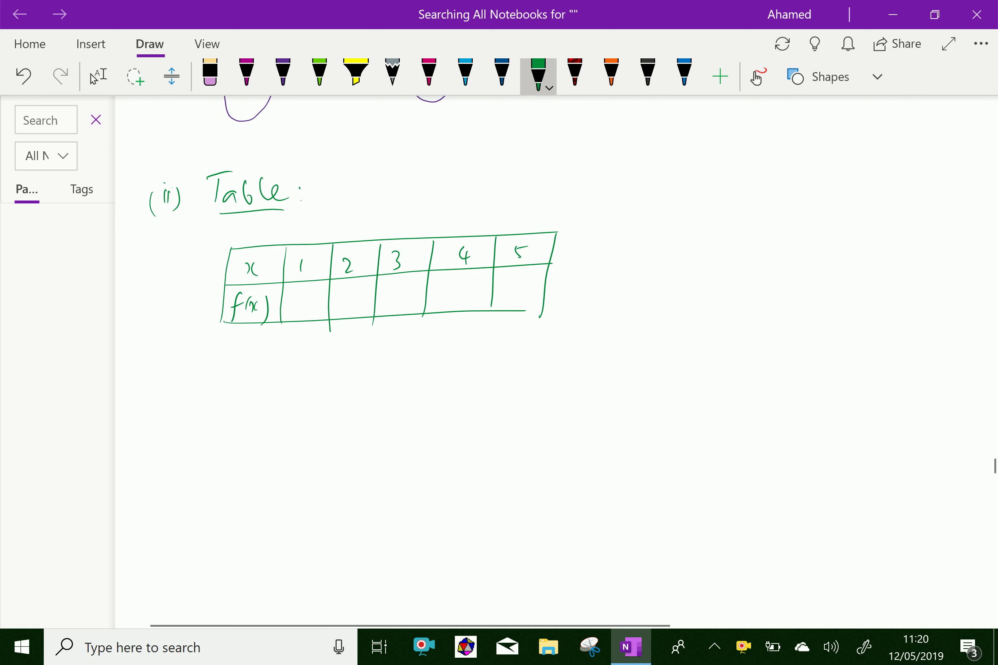
- Fill the f(x) row with 2, 2, 2, 3, 4
{"action": "mouse_move", "coordinate": [293, 299]}
{"action": "left_mouse_down"}
{"action": "mouse_move", "coordinate": [293, 309]}
{"action": "mouse_move", "coordinate": [348, 306]}
{"action": "left_mouse_up"}
{"action": "mouse_move", "coordinate": [390, 299]}
{"action": "left_mouse_down"}
{"action": "mouse_move", "coordinate": [401, 310]}
{"action": "mouse_move", "coordinate": [458, 302]}
{"action": "left_mouse_up"}
{"action": "left_click_drag", "start_coordinate": [455, 296], "coordinate": [448, 306]}
{"action": "mouse_move", "coordinate": [513, 282]}
{"action": "left_mouse_down"}
{"action": "mouse_move", "coordinate": [511, 296]}
{"action": "mouse_move", "coordinate": [522, 293]}
{"action": "left_mouse_up"}
{"action": "left_click_drag", "start_coordinate": [519, 287], "coordinate": [517, 304]}
- Begin writing the '(iii)' label below the table
{"action": "scroll", "coordinate": [387, 279], "scroll_direction": "down", "scroll_amount": 5}
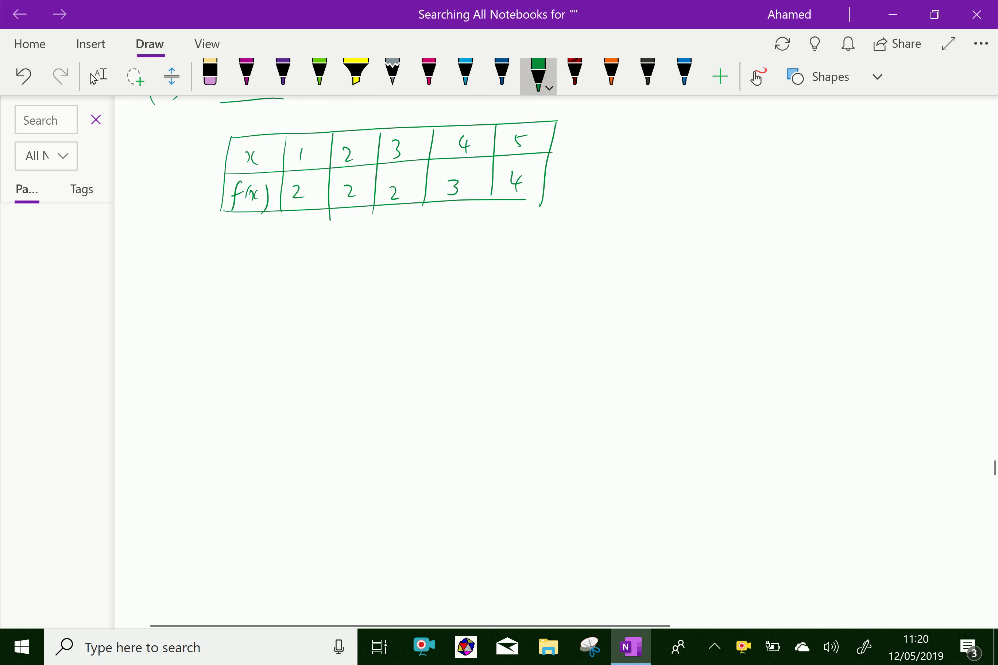
{"action": "left_click_drag", "start_coordinate": [184, 280], "coordinate": [186, 294]}
{"action": "mouse_move", "coordinate": [192, 280]}
{"action": "left_mouse_down"}
{"action": "mouse_move", "coordinate": [192, 292]}
{"action": "mouse_move", "coordinate": [185, 276]}
{"action": "left_mouse_up"}
- Finish the '(iii)' label, then write and underline 'Graph.' in dark blue
{"action": "mouse_move", "coordinate": [205, 275]}
{"action": "left_mouse_down"}
{"action": "mouse_move", "coordinate": [203, 294]}
{"action": "mouse_move", "coordinate": [176, 314]}
{"action": "left_mouse_up"}
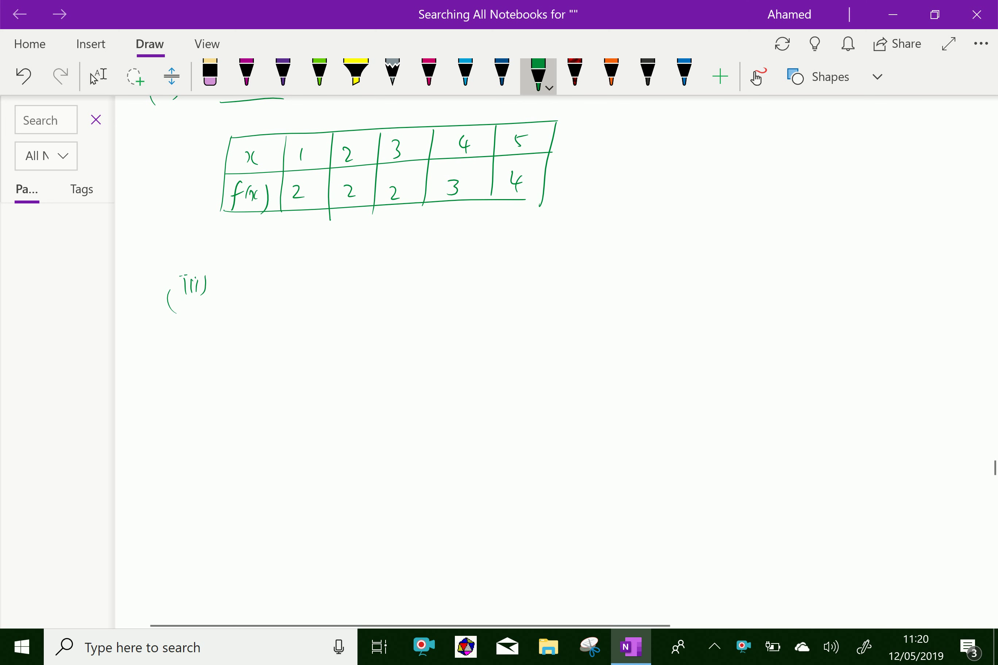
{"action": "left_click", "coordinate": [501, 75]}
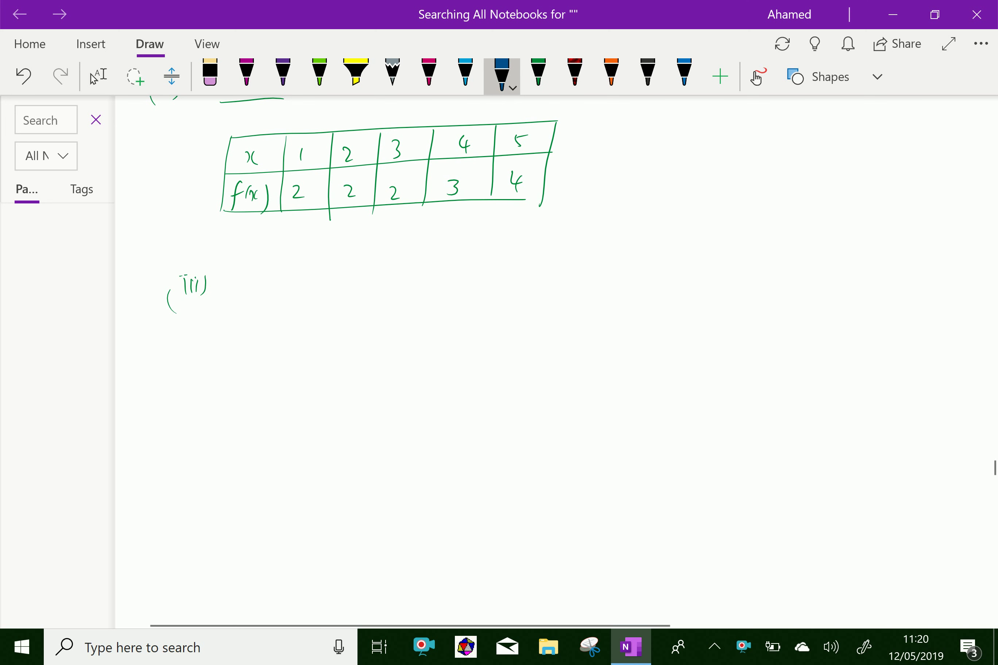
{"action": "left_click_drag", "start_coordinate": [246, 274], "coordinate": [249, 295]}
{"action": "mouse_move", "coordinate": [251, 296]}
{"action": "left_mouse_down"}
{"action": "mouse_move", "coordinate": [263, 284]}
{"action": "mouse_move", "coordinate": [290, 312]}
{"action": "left_mouse_up"}
{"action": "left_click_drag", "start_coordinate": [289, 287], "coordinate": [312, 297]}
{"action": "left_click", "coordinate": [319, 297]}
{"action": "left_click_drag", "start_coordinate": [246, 313], "coordinate": [305, 311]}
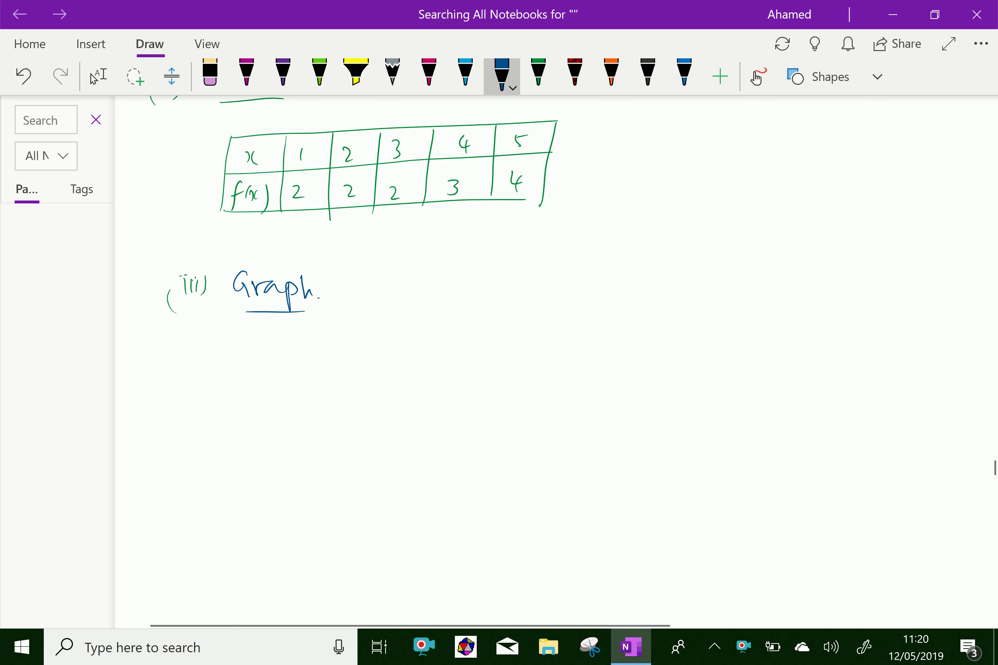
{"action": "left_click", "coordinate": [818, 77]}
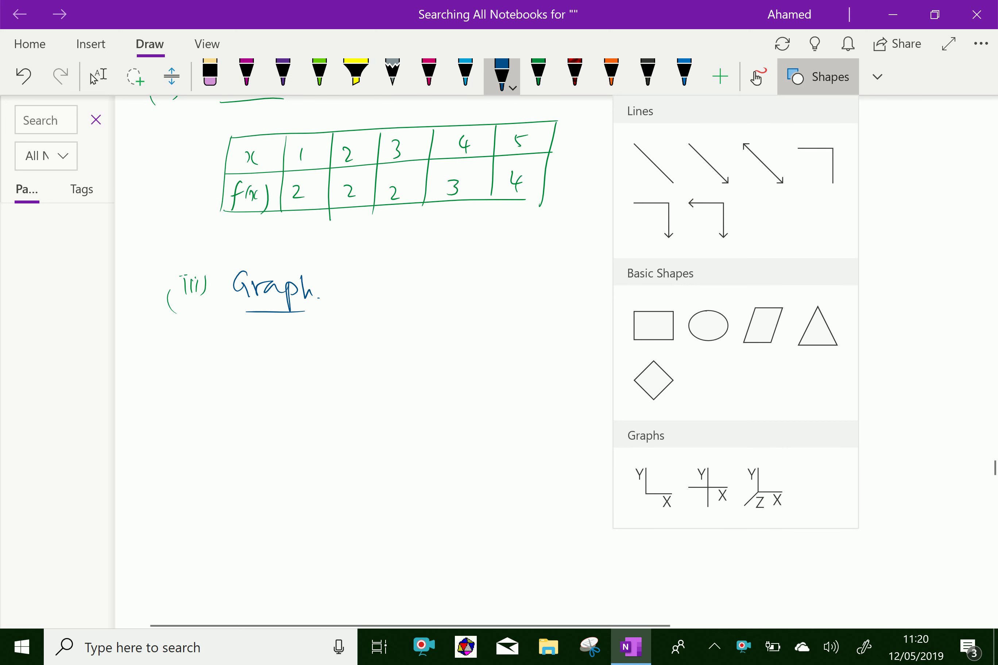
- Draw a straight vertical y-axis line below the Graph heading
{"action": "left_click", "coordinate": [654, 163]}
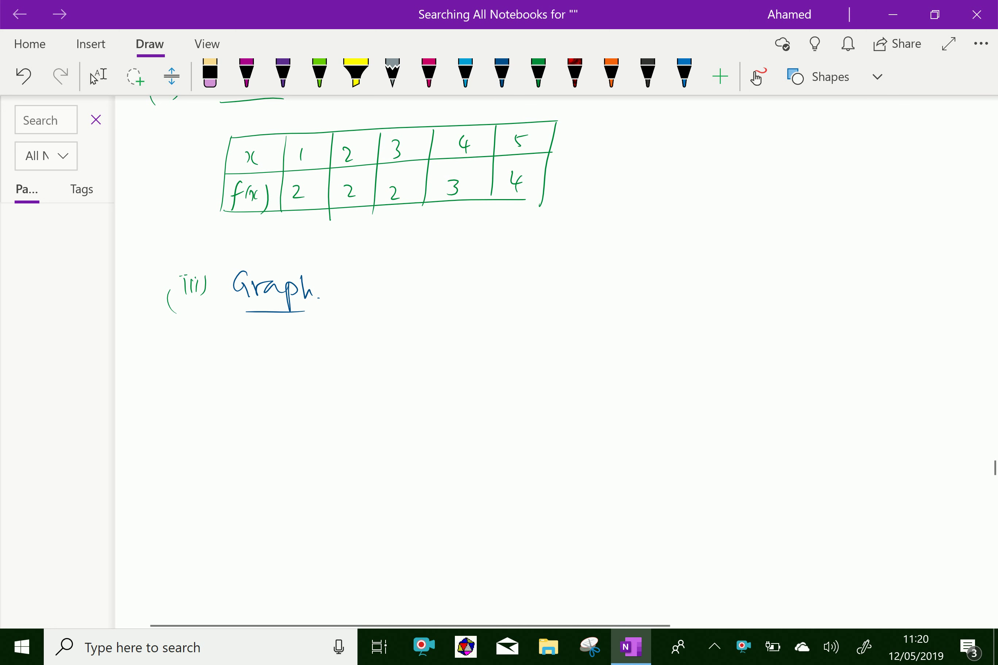
{"action": "left_click_drag", "start_coordinate": [233, 339], "coordinate": [230, 593]}
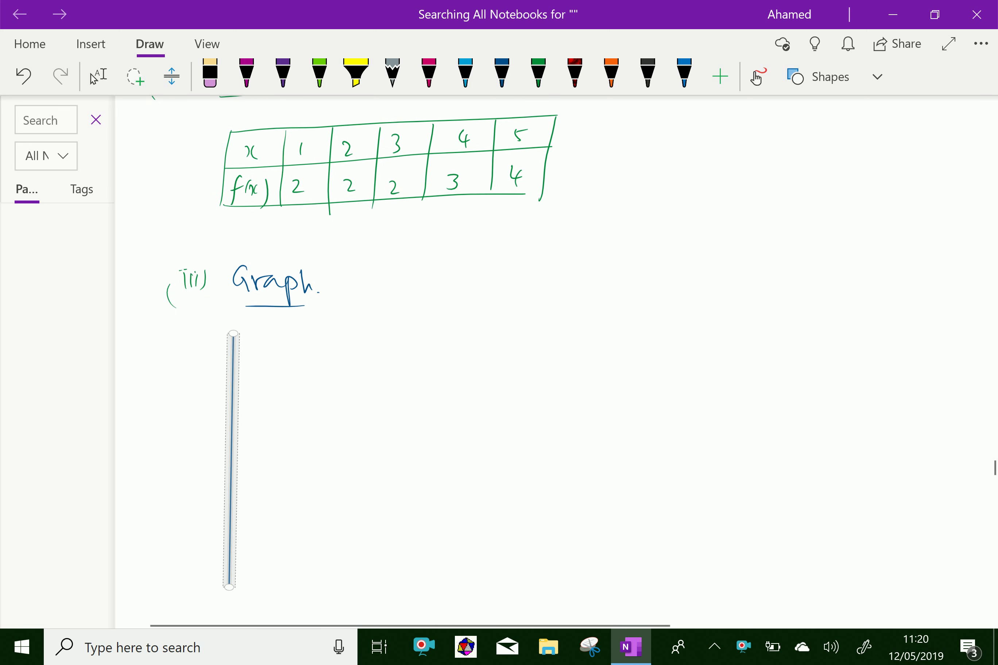
{"action": "left_click", "coordinate": [403, 499]}
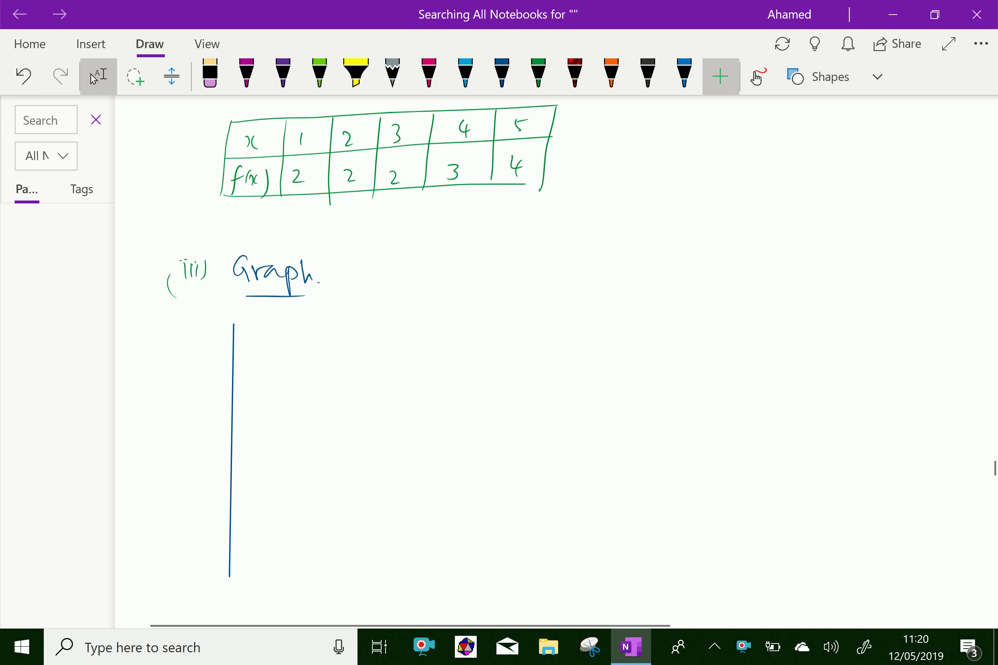
- Draw a level horizontal x-axis line crossing the y-axis
{"action": "left_click", "coordinate": [818, 76]}
{"action": "left_click", "coordinate": [653, 162]}
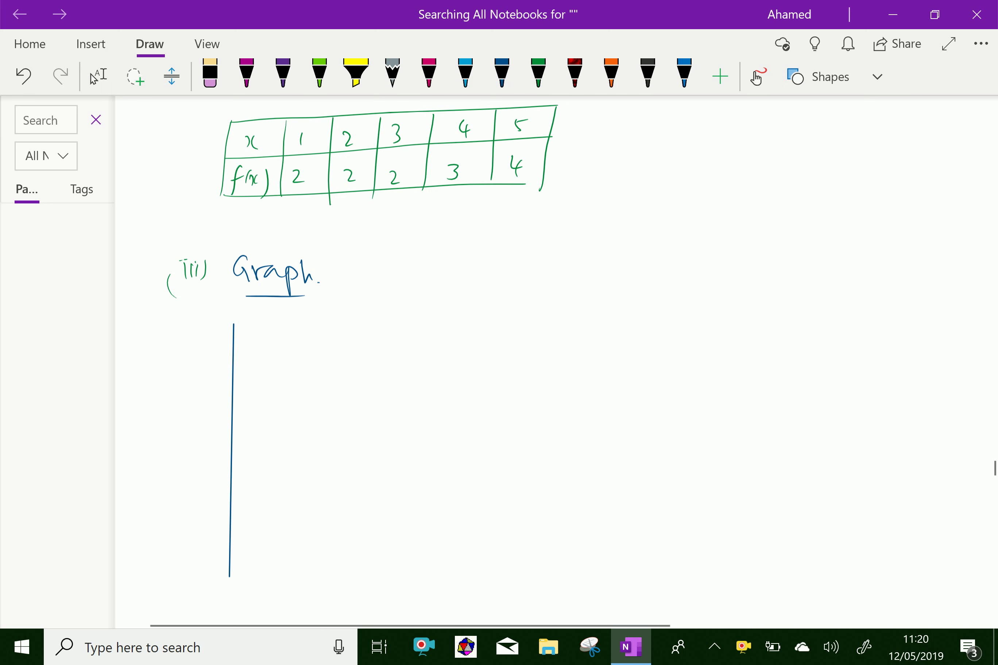
{"action": "mouse_move", "coordinate": [188, 534]}
{"action": "left_mouse_down"}
{"action": "mouse_move", "coordinate": [537, 510]}
{"action": "mouse_move", "coordinate": [555, 527]}
{"action": "left_mouse_up"}
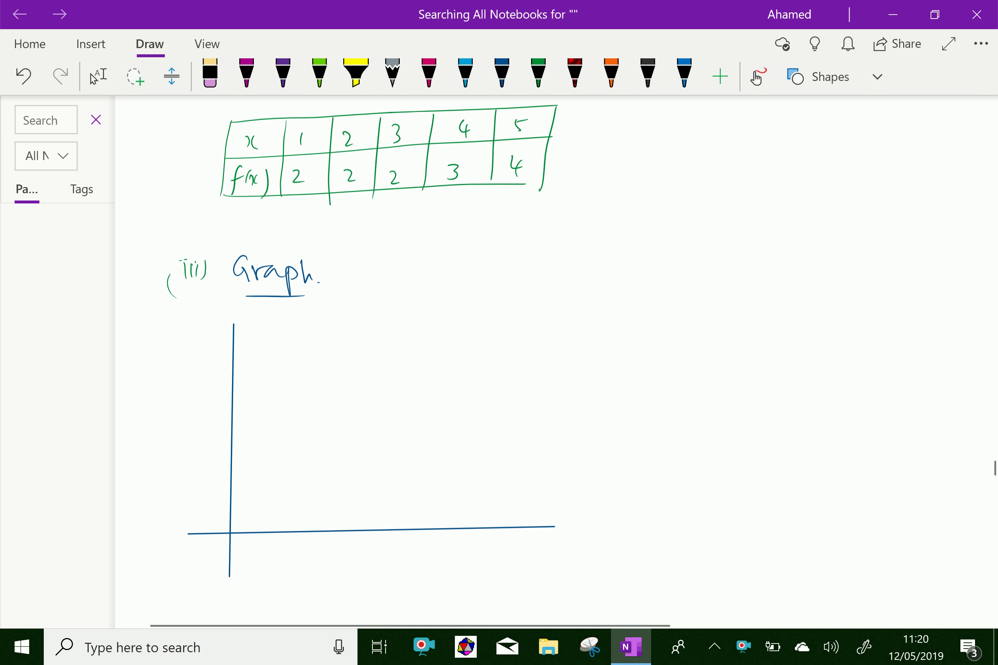
{"action": "mouse_move", "coordinate": [555, 543]}
{"action": "left_mouse_down"}
{"action": "mouse_move", "coordinate": [555, 527]}
{"action": "mouse_move", "coordinate": [559, 534]}
{"action": "left_mouse_up"}
{"action": "left_click", "coordinate": [98, 76]}
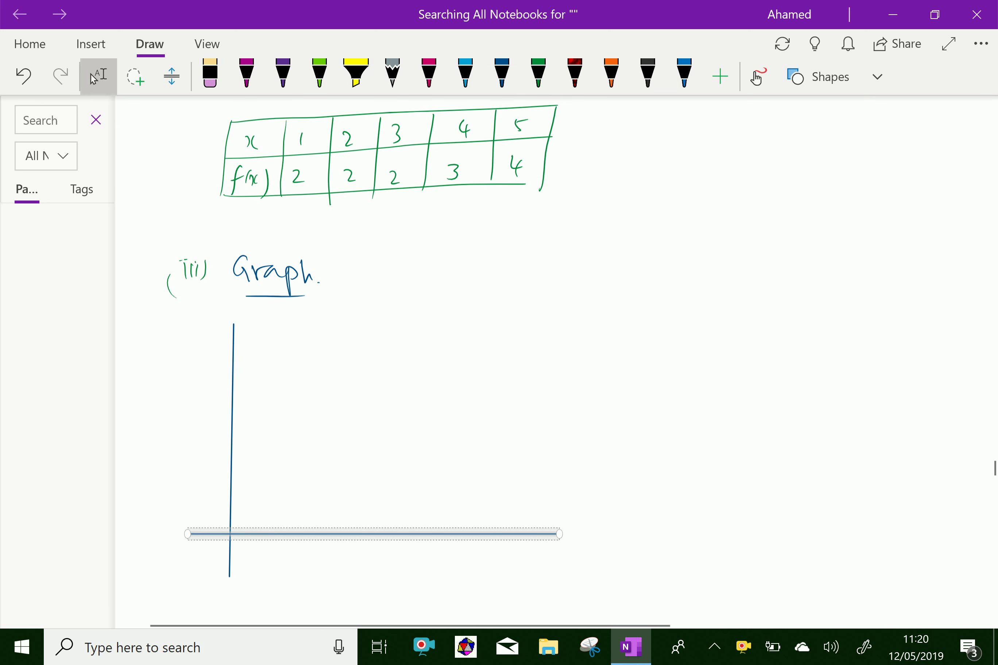
{"action": "left_click", "coordinate": [628, 363]}
- Add dark-blue arrowheads at the y-axis top and x-axis right end
{"action": "left_click_drag", "start_coordinate": [622, 379], "coordinate": [622, 272]}
{"action": "left_click_drag", "start_coordinate": [229, 224], "coordinate": [239, 220]}
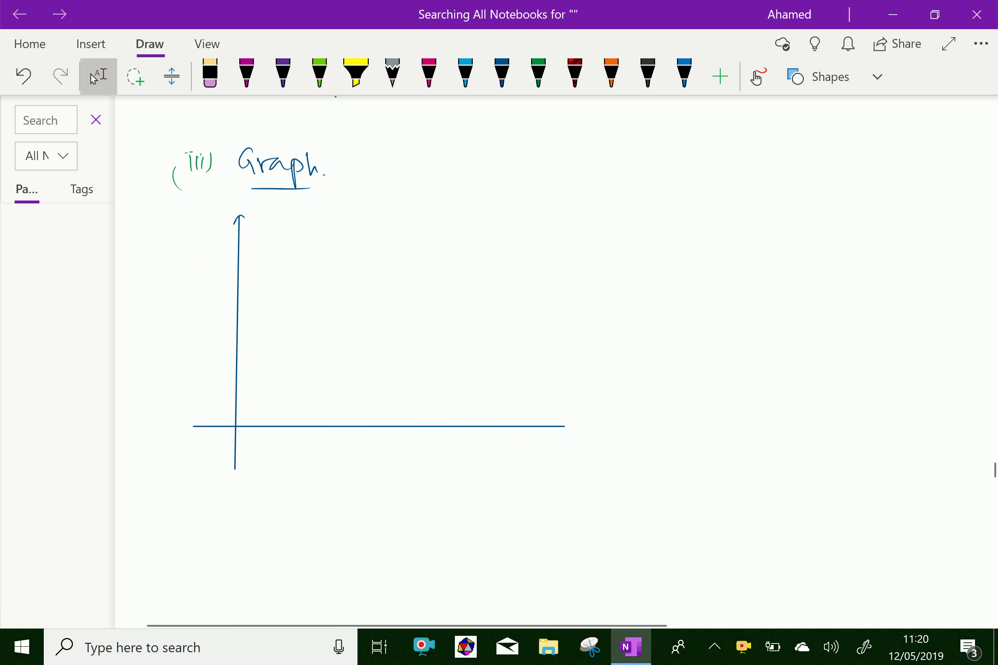
{"action": "left_click", "coordinate": [502, 73]}
{"action": "left_click_drag", "start_coordinate": [560, 424], "coordinate": [561, 432]}
- Finish the x-axis arrowhead, write 0 at the origin, and number the x ticks
{"action": "left_click_drag", "start_coordinate": [622, 301], "coordinate": [622, 253]}
{"action": "left_click_drag", "start_coordinate": [225, 386], "coordinate": [228, 387]}
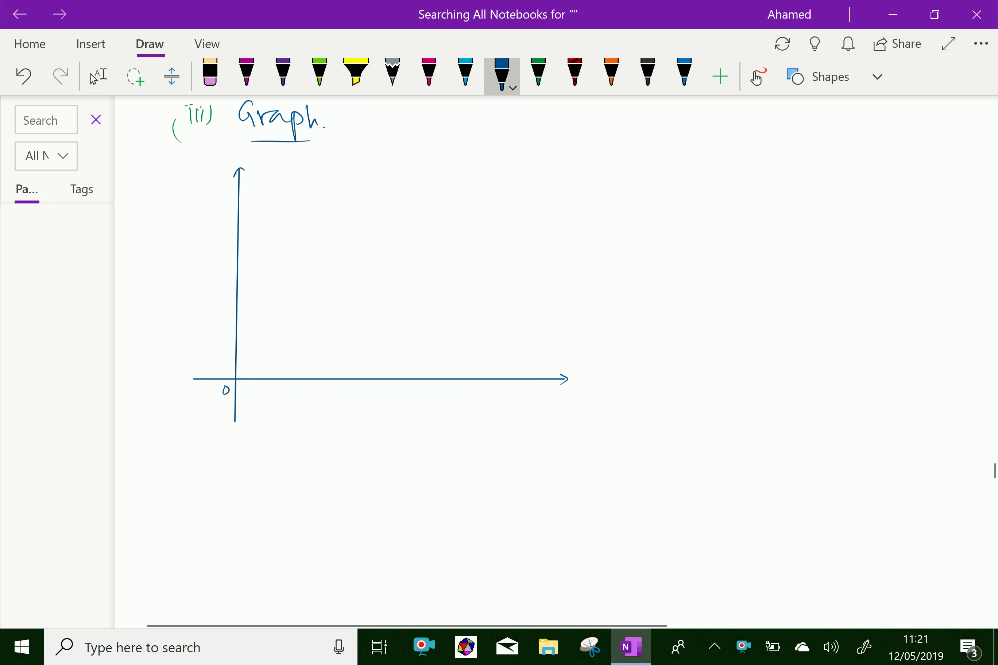
{"action": "left_click_drag", "start_coordinate": [320, 398], "coordinate": [329, 411]}
{"action": "left_click_drag", "start_coordinate": [371, 381], "coordinate": [371, 416]}
{"action": "left_click_drag", "start_coordinate": [418, 377], "coordinate": [418, 389]}
{"action": "left_click_drag", "start_coordinate": [417, 398], "coordinate": [460, 415]}
- Number the y-axis ticks 2 to 5, then pick the crimson pen
{"action": "left_click_drag", "start_coordinate": [210, 302], "coordinate": [219, 313]}
{"action": "left_click_drag", "start_coordinate": [213, 264], "coordinate": [216, 277]}
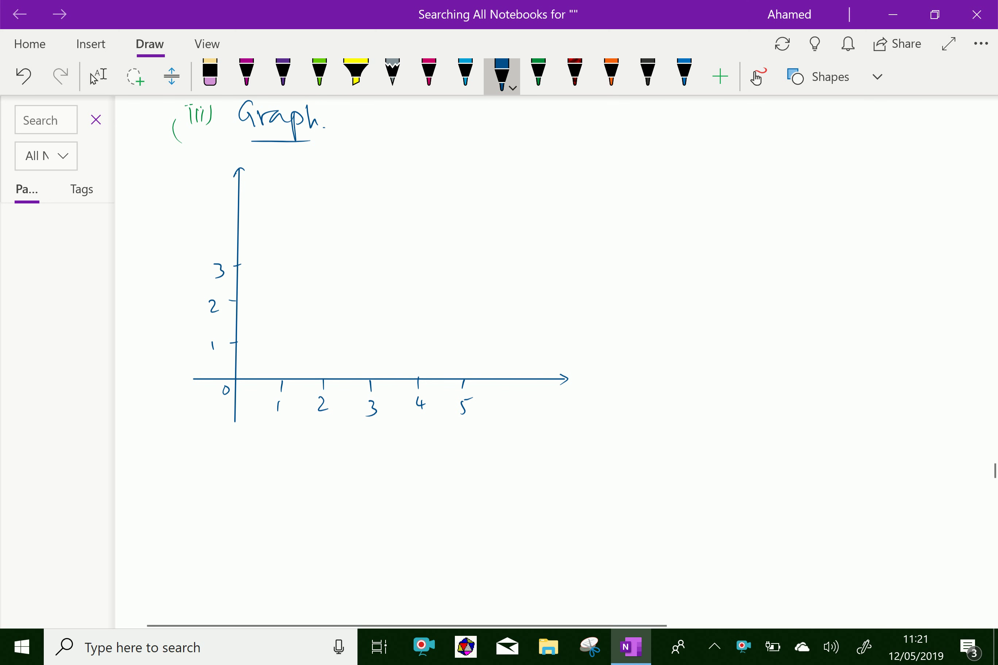
{"action": "mouse_move", "coordinate": [229, 231]}
{"action": "left_mouse_down"}
{"action": "mouse_move", "coordinate": [241, 228]}
{"action": "mouse_move", "coordinate": [224, 242]}
{"action": "left_mouse_up"}
{"action": "left_click_drag", "start_coordinate": [220, 191], "coordinate": [219, 201]}
{"action": "left_click", "coordinate": [428, 74]}
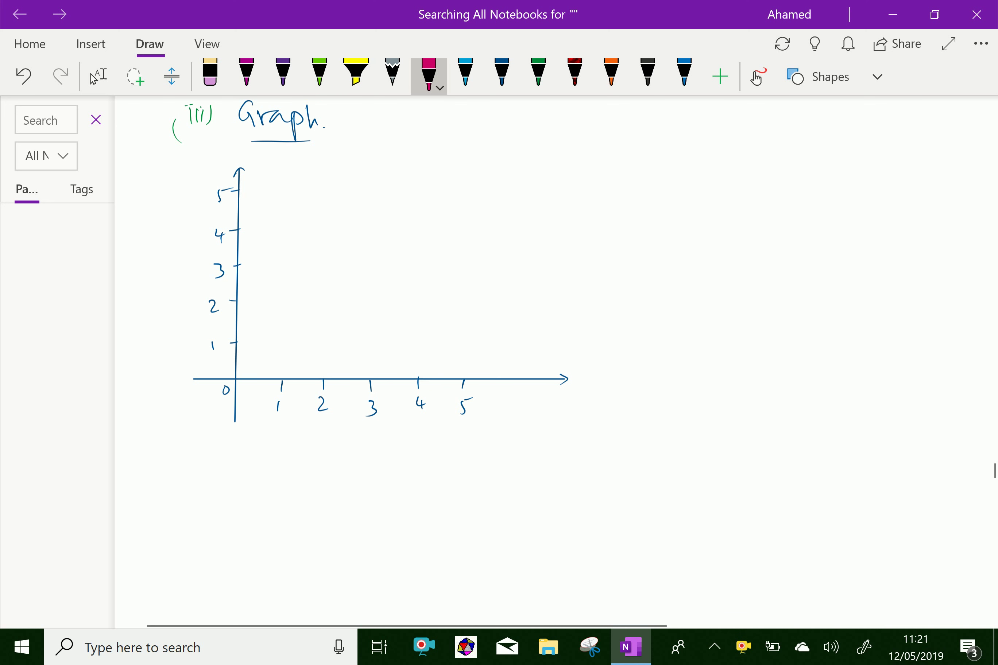
- Plot the point (1,2) in crimson, undoing and rewriting its untidy label
{"action": "scroll", "coordinate": [369, 335], "scroll_direction": "up", "scroll_amount": 4}
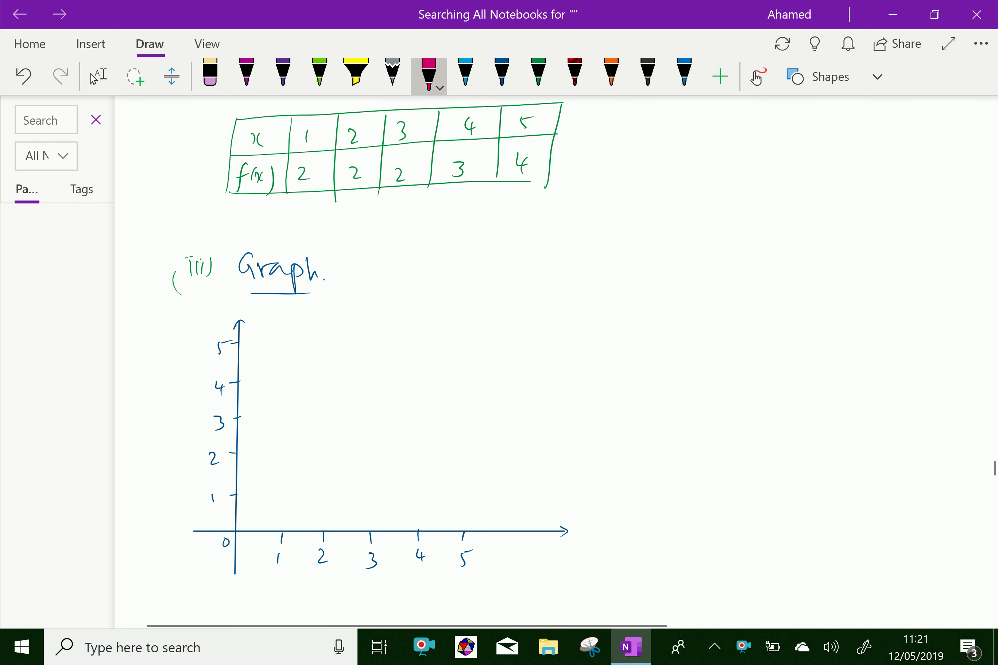
{"action": "scroll", "coordinate": [369, 335], "scroll_direction": "down", "scroll_amount": 2}
{"action": "left_click", "coordinate": [92, 80]}
{"action": "left_click", "coordinate": [429, 74]}
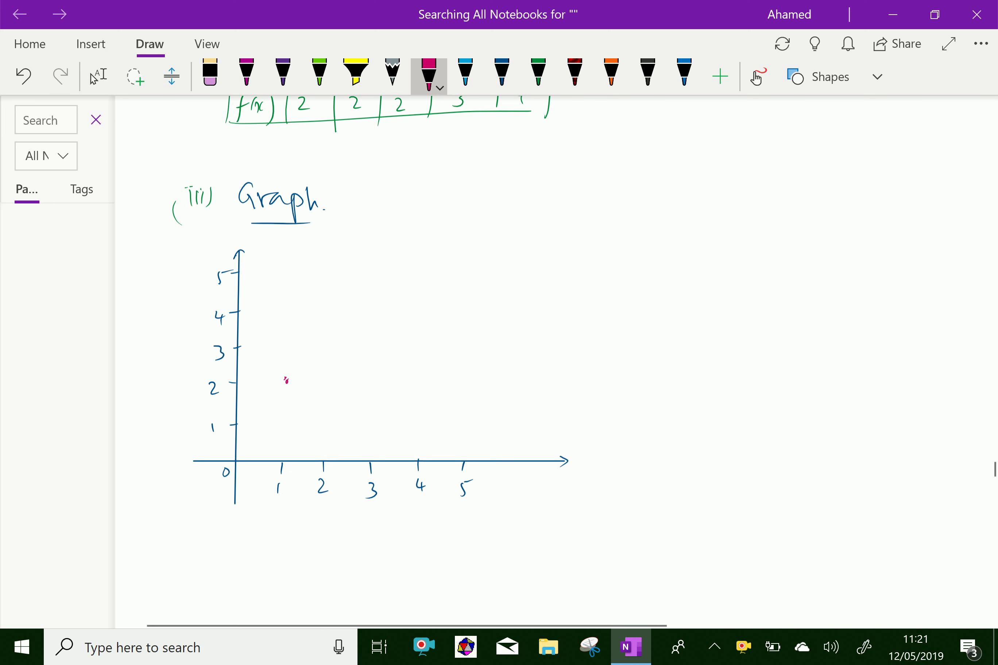
{"action": "mouse_move", "coordinate": [300, 372]}
{"action": "left_mouse_down"}
{"action": "mouse_move", "coordinate": [300, 394]}
{"action": "mouse_move", "coordinate": [338, 394]}
{"action": "left_mouse_up"}
{"action": "left_click", "coordinate": [571, 528]}
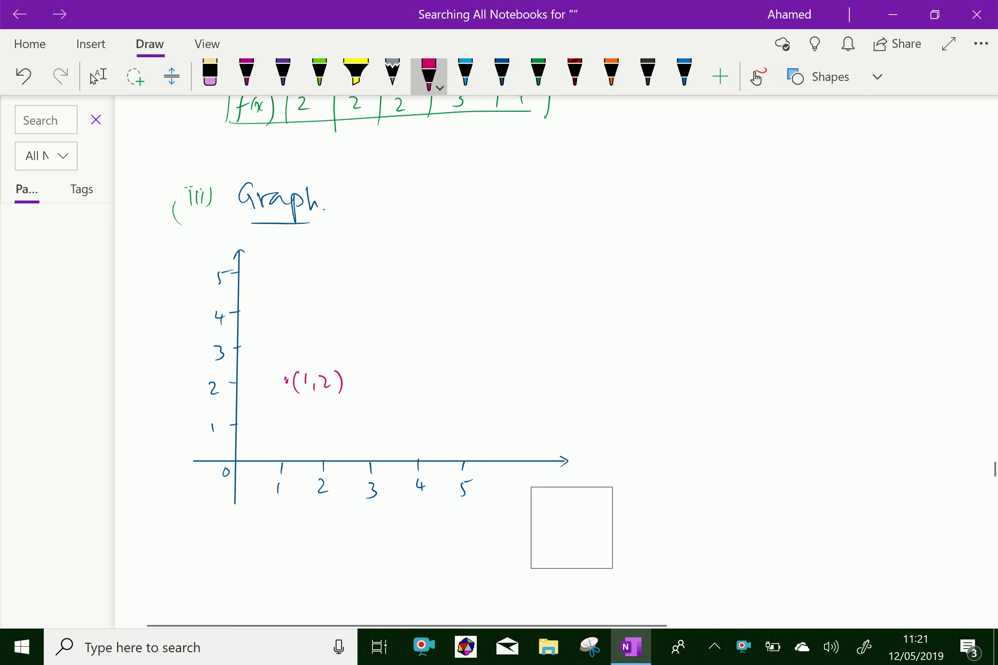
{"action": "left_click_drag", "start_coordinate": [572, 528], "coordinate": [527, 528]}
{"action": "key", "text": "ctrl+z"}
{"action": "key", "text": "ctrl+z"}
{"action": "key", "text": "ctrl+z"}
{"action": "key", "text": "ctrl+z"}
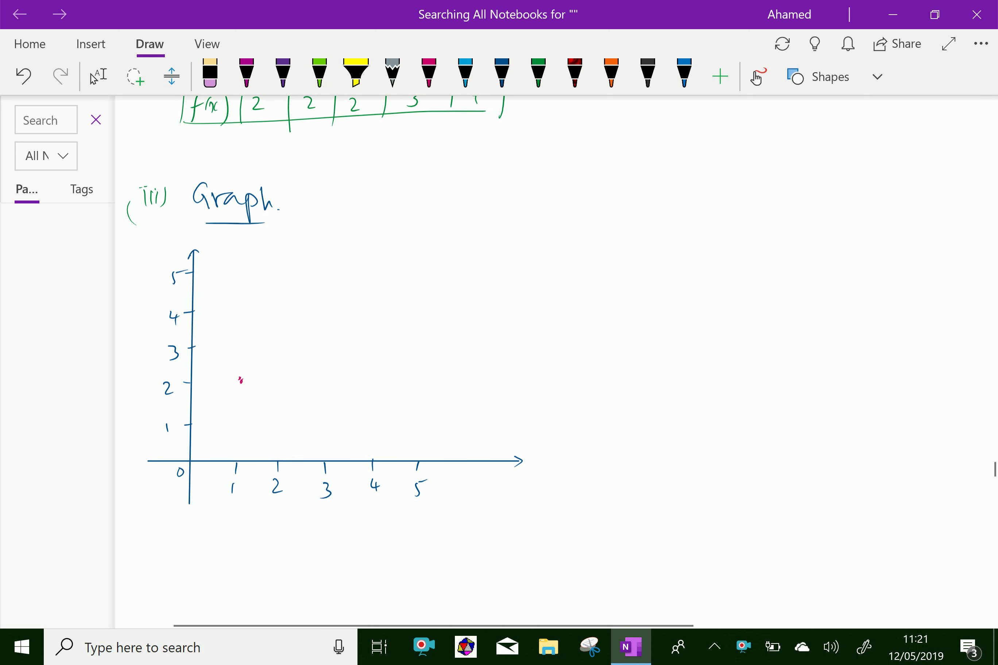
{"action": "left_click", "coordinate": [429, 73]}
{"action": "mouse_move", "coordinate": [257, 360]}
{"action": "left_mouse_down"}
{"action": "mouse_move", "coordinate": [245, 379]}
{"action": "mouse_move", "coordinate": [279, 360]}
{"action": "left_mouse_up"}
{"action": "left_click_drag", "start_coordinate": [281, 346], "coordinate": [280, 365]}
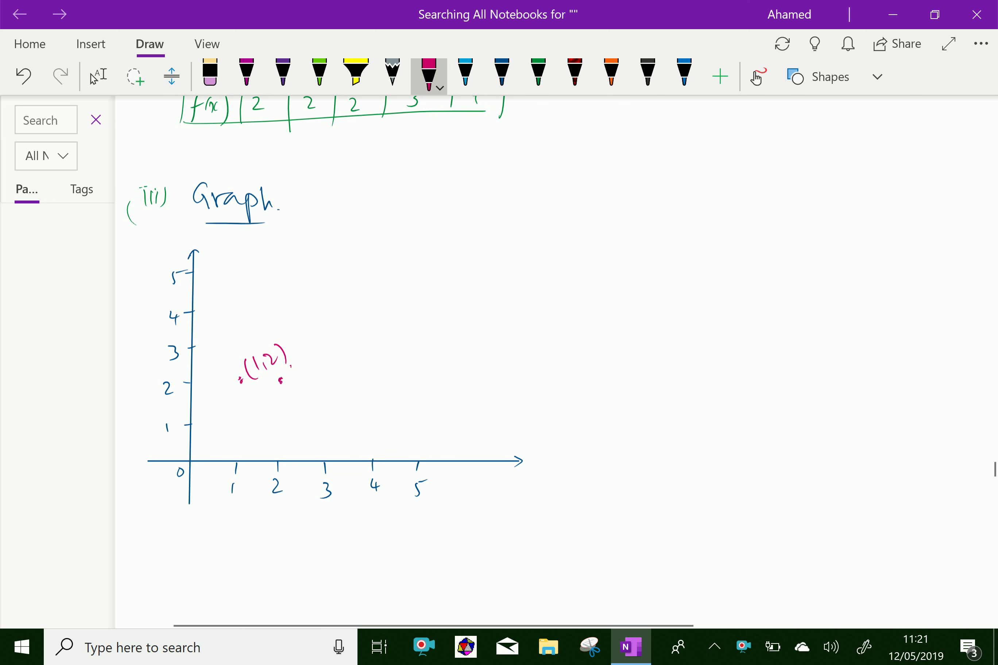
- Plot and label the points (2,2) and (3,2)
{"action": "left_click_drag", "start_coordinate": [300, 366], "coordinate": [294, 388]}
{"action": "left_click_drag", "start_coordinate": [300, 370], "coordinate": [329, 370]}
{"action": "mouse_move", "coordinate": [342, 365]}
{"action": "left_mouse_down"}
{"action": "mouse_move", "coordinate": [340, 384]}
{"action": "mouse_move", "coordinate": [356, 374]}
{"action": "left_mouse_up"}
{"action": "left_click_drag", "start_coordinate": [363, 359], "coordinate": [377, 366]}
- After checking the table, switch to the crimson pen and plot and label the point (4,3)
{"action": "scroll", "coordinate": [323, 365], "scroll_direction": "up", "scroll_amount": 4}
{"action": "left_click", "coordinate": [98, 76]}
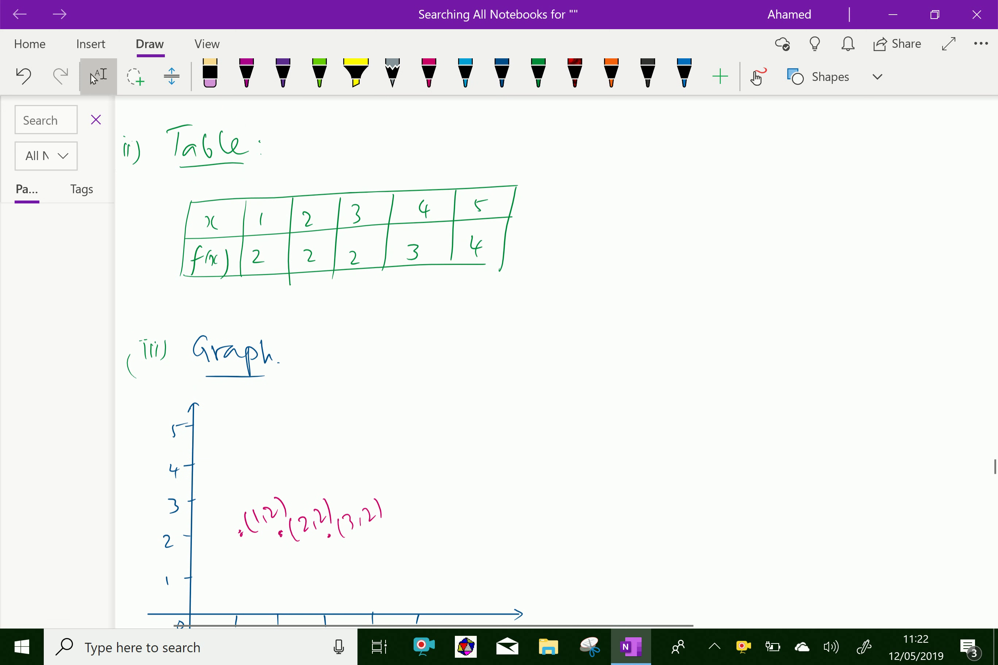
{"action": "scroll", "coordinate": [323, 343], "scroll_direction": "down", "scroll_amount": 6}
{"action": "left_click", "coordinate": [429, 75]}
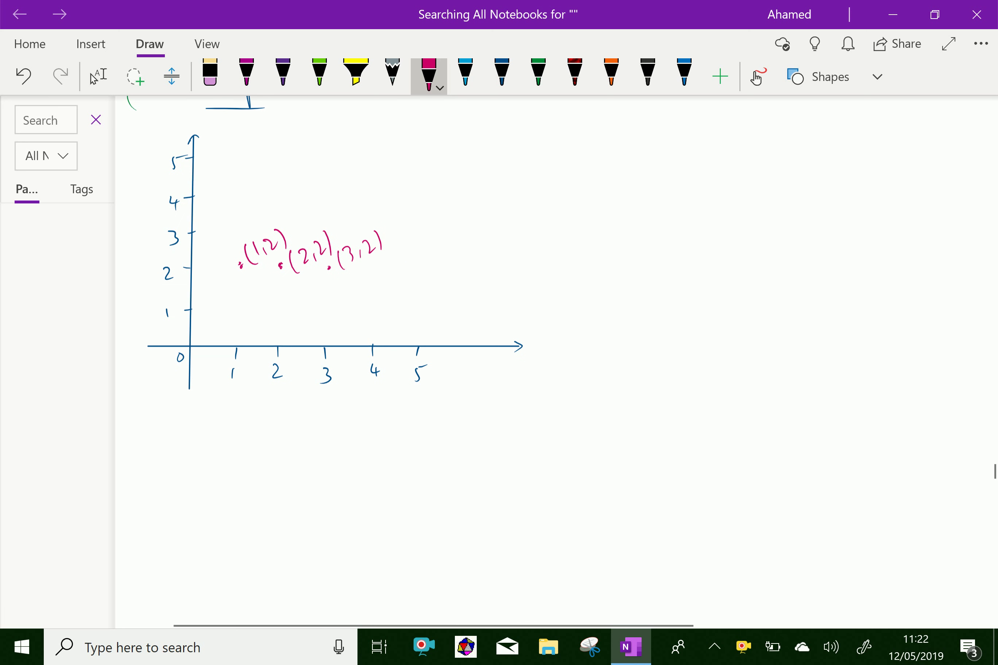
{"action": "mouse_move", "coordinate": [392, 210]}
{"action": "left_mouse_down"}
{"action": "mouse_move", "coordinate": [387, 223]}
{"action": "mouse_move", "coordinate": [429, 198]}
{"action": "left_mouse_up"}
- Dot the point (5,4) on the graph and write its label (5,4)
{"action": "scroll", "coordinate": [322, 258], "scroll_direction": "up", "scroll_amount": 4}
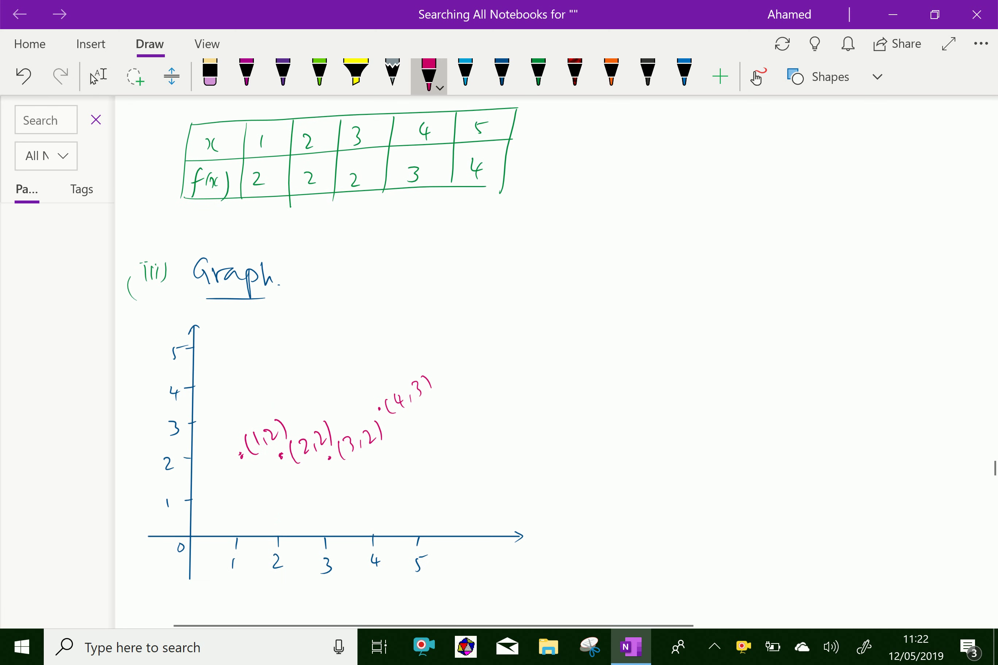
{"action": "scroll", "coordinate": [322, 322], "scroll_direction": "up", "scroll_amount": 2}
{"action": "scroll", "coordinate": [322, 322], "scroll_direction": "down", "scroll_amount": 6}
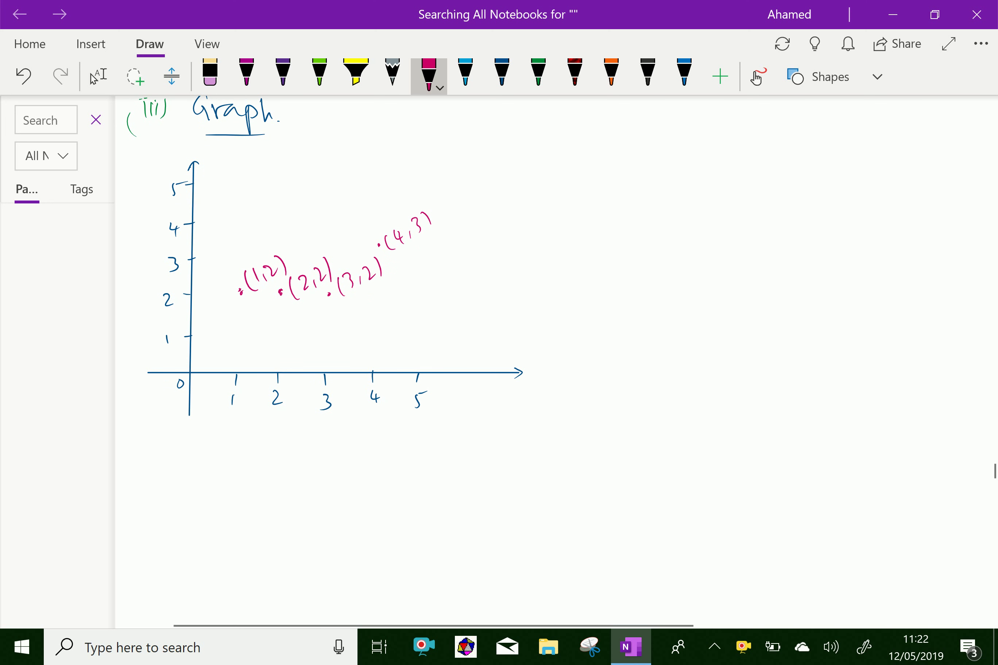
{"action": "left_click", "coordinate": [434, 207]}
{"action": "mouse_move", "coordinate": [440, 196]}
{"action": "left_mouse_down"}
{"action": "mouse_move", "coordinate": [438, 211]}
{"action": "mouse_move", "coordinate": [447, 209]}
{"action": "left_mouse_up"}
{"action": "left_click_drag", "start_coordinate": [447, 194], "coordinate": [475, 192]}
{"action": "mouse_move", "coordinate": [472, 186]}
{"action": "left_mouse_down"}
{"action": "mouse_move", "coordinate": [472, 197]}
{"action": "mouse_move", "coordinate": [490, 192]}
{"action": "left_mouse_up"}
- Scroll up past the table and arrow diagram to the Exercise 1.4 questions
{"action": "scroll", "coordinate": [558, 344], "scroll_direction": "up", "scroll_amount": 5}
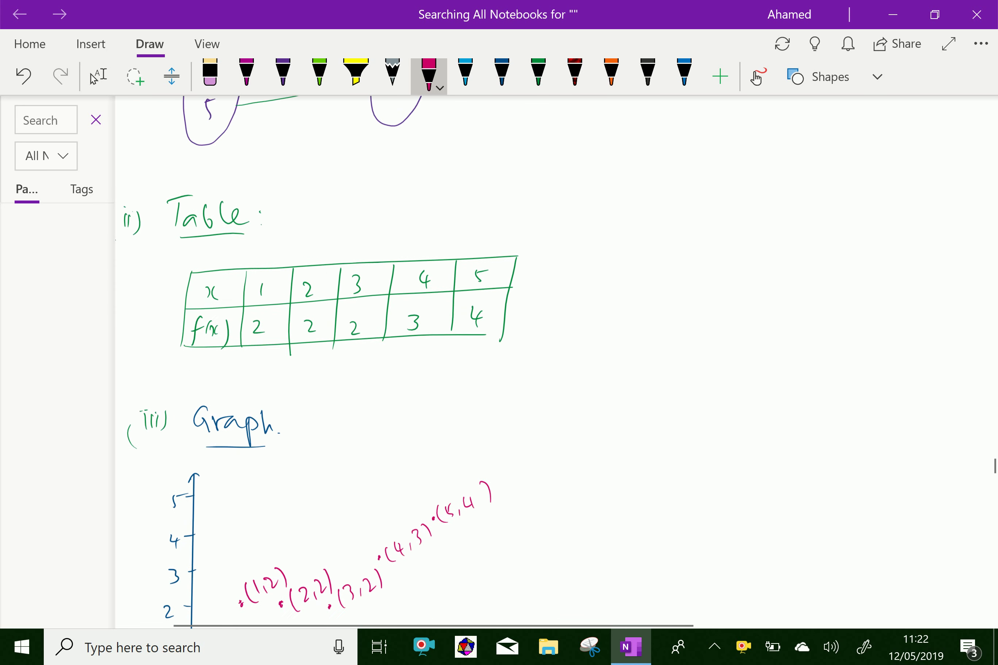
{"action": "scroll", "coordinate": [675, 373], "scroll_direction": "down", "scroll_amount": 10}
{"action": "scroll", "coordinate": [675, 373], "scroll_direction": "down", "scroll_amount": 5}
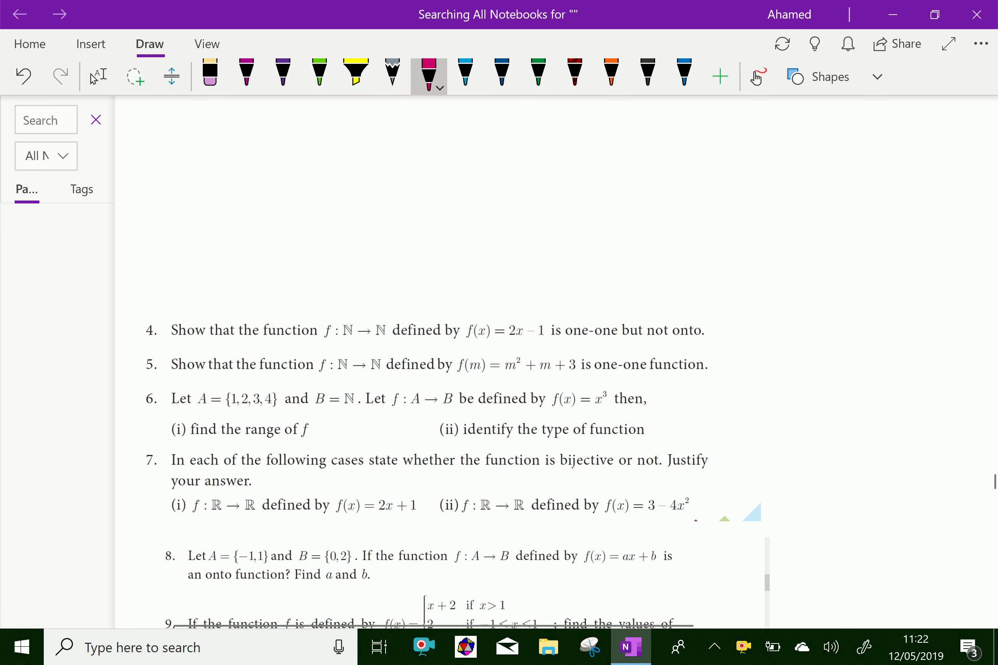
{"action": "scroll", "coordinate": [674, 372], "scroll_direction": "up", "scroll_amount": 10}
{"action": "scroll", "coordinate": [335, 361], "scroll_direction": "up", "scroll_amount": 10}
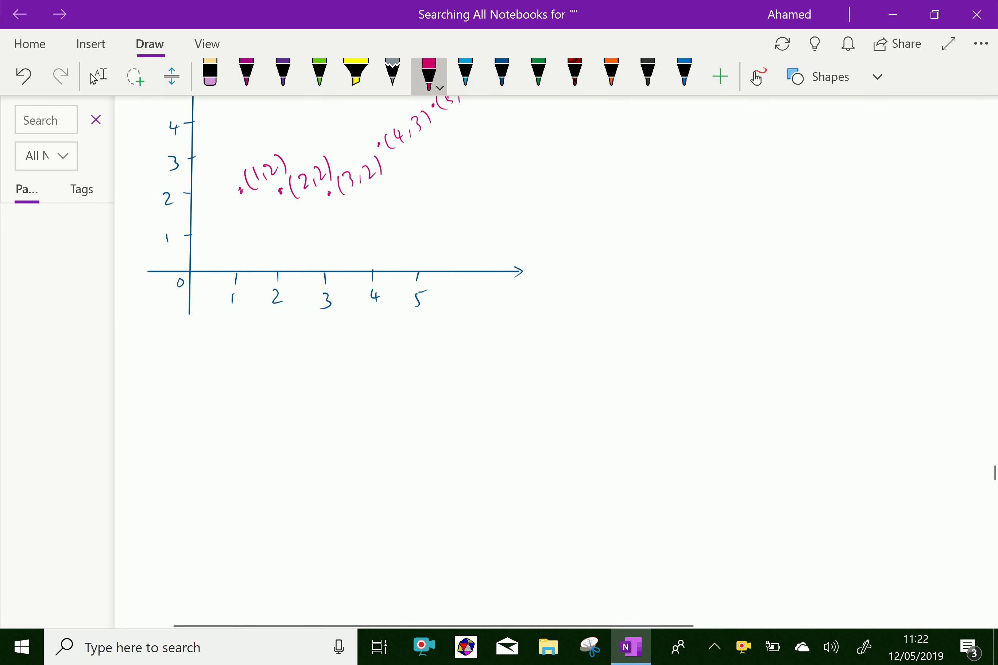
{"action": "scroll", "coordinate": [335, 361], "scroll_direction": "up", "scroll_amount": 15}
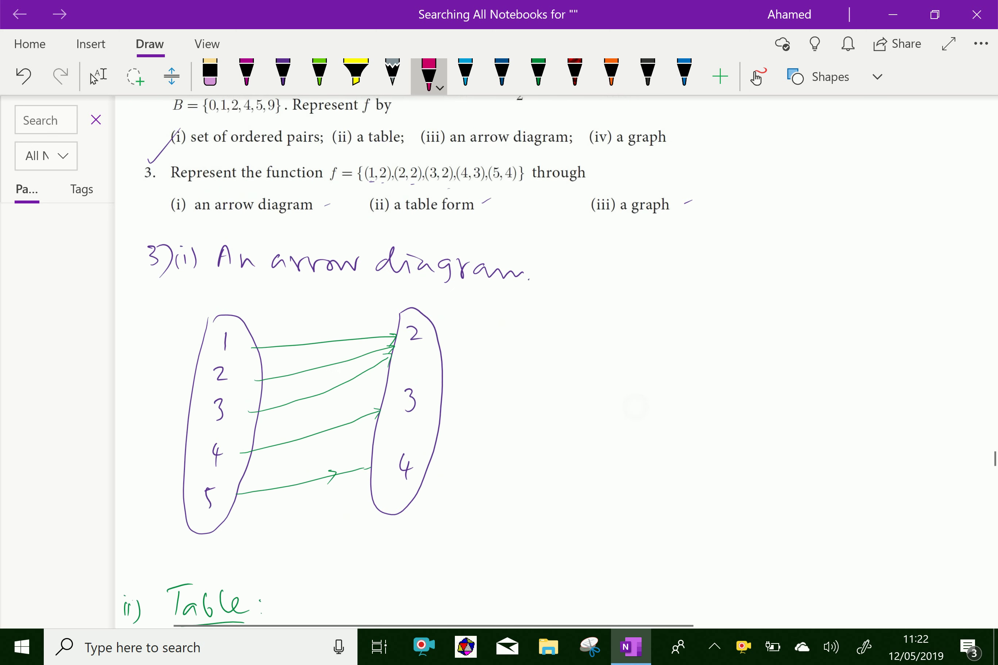